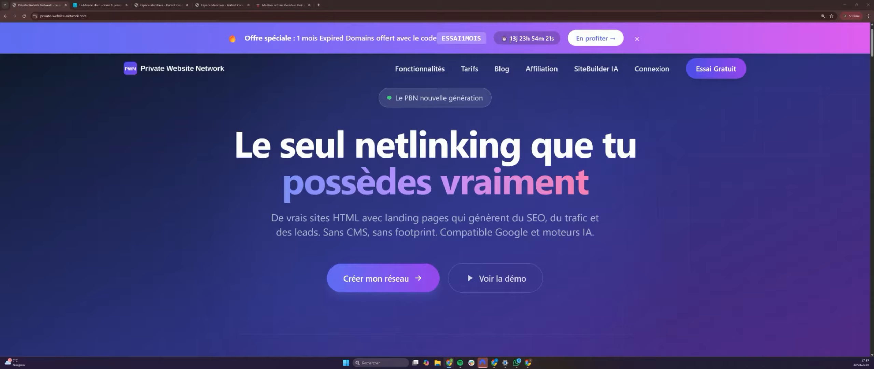
# Review the La Maison des Lucioles homepage from its hero image through the installations, solution and pricing formulas to the articles
pyautogui.click(222, 5)
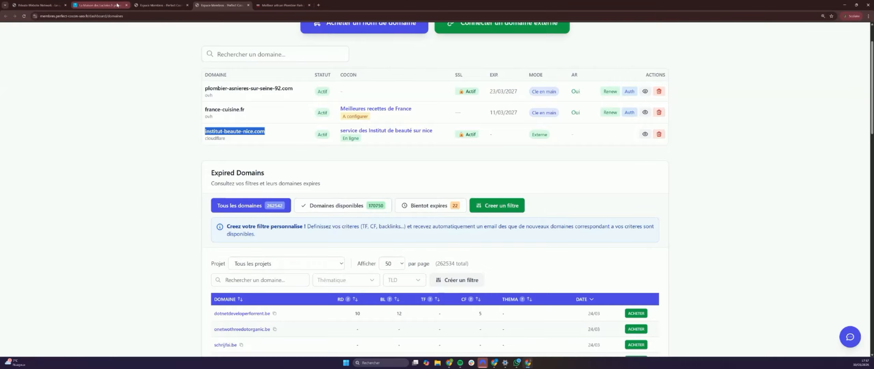
pyautogui.click(117, 5)
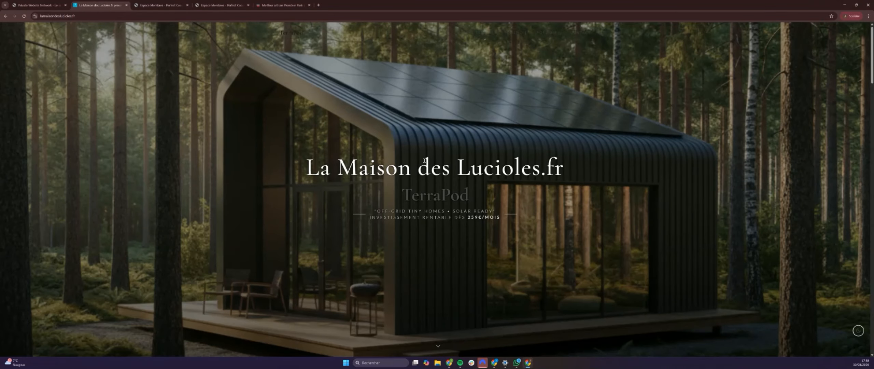
pyautogui.scroll(-5, 424, 161)
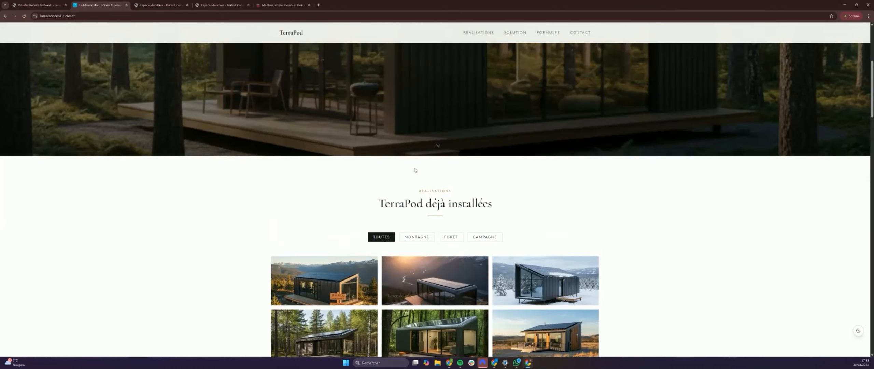
pyautogui.scroll(5, 415, 170)
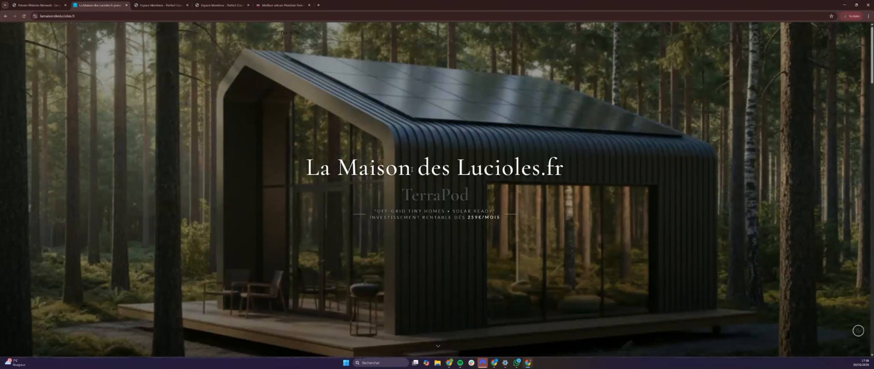
pyautogui.scroll(-5, 412, 169)
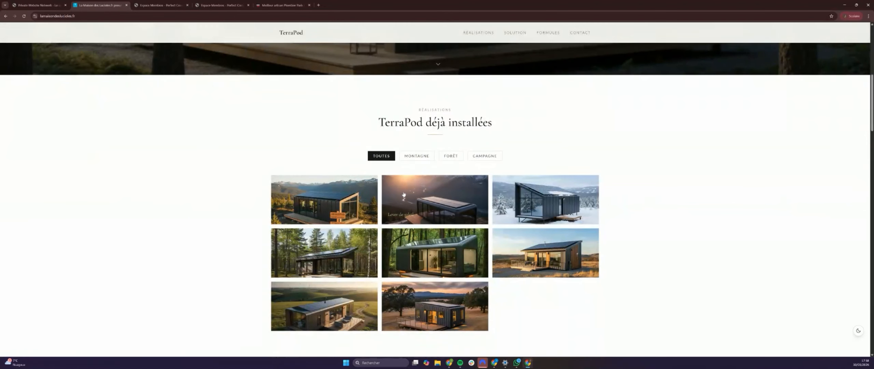
pyautogui.scroll(-1, 547, 163)
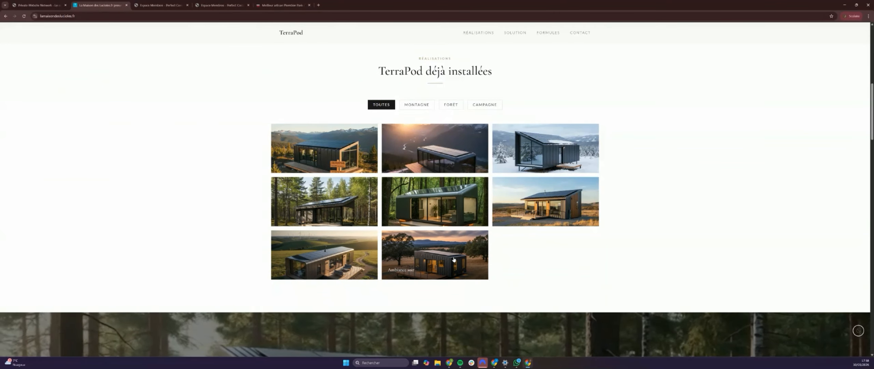
pyautogui.scroll(1, 513, 255)
pyautogui.scroll(-7, 516, 256)
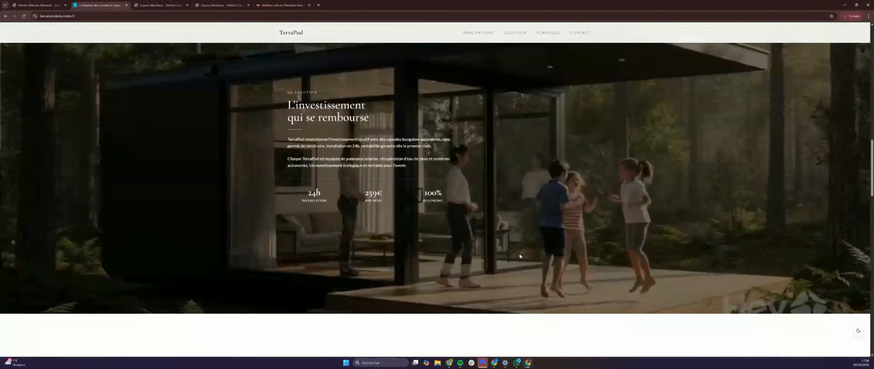
pyautogui.scroll(1, 520, 256)
pyautogui.scroll(-3, 520, 256)
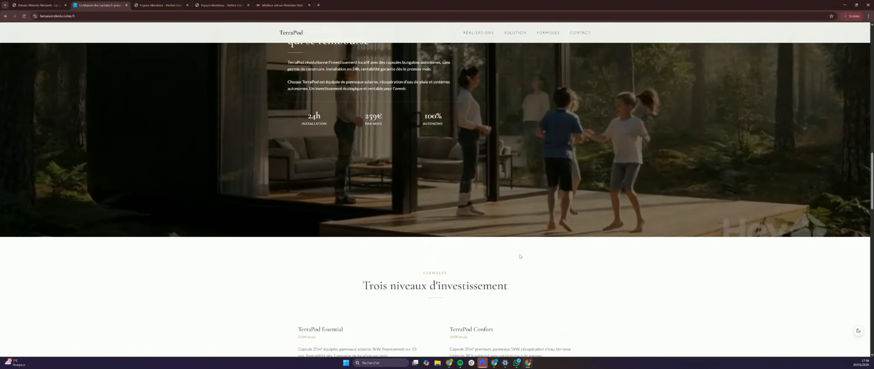
pyautogui.scroll(-5, 520, 256)
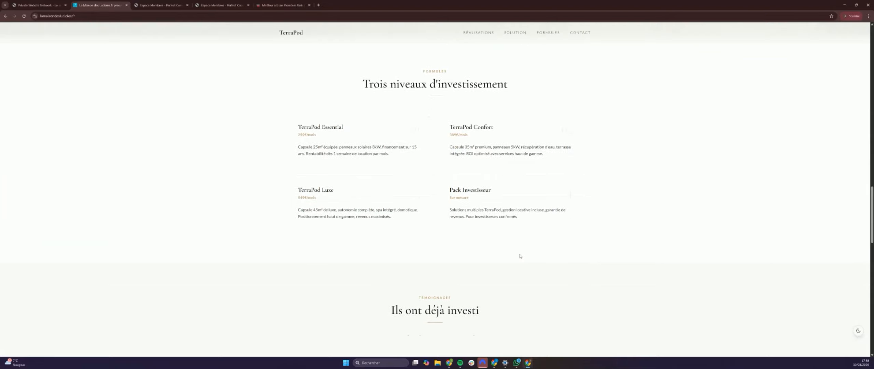
pyautogui.scroll(-15, 520, 256)
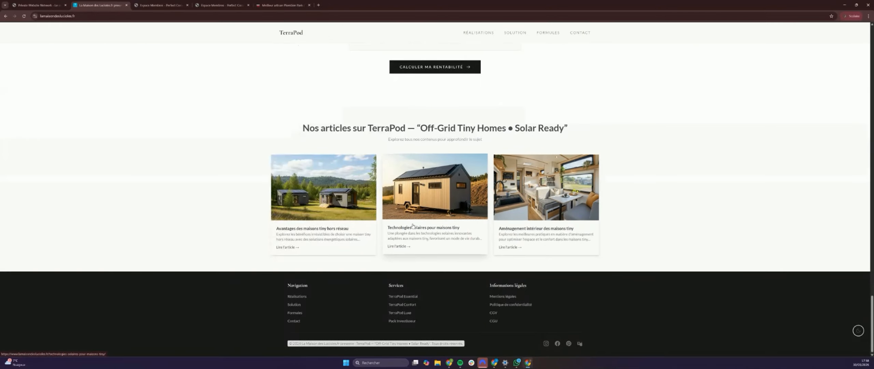
# Open the "Technologies solaires pour maisons tiny" article, follow its breadcrumb to the homepage and find the articles section again
pyautogui.click(412, 225)
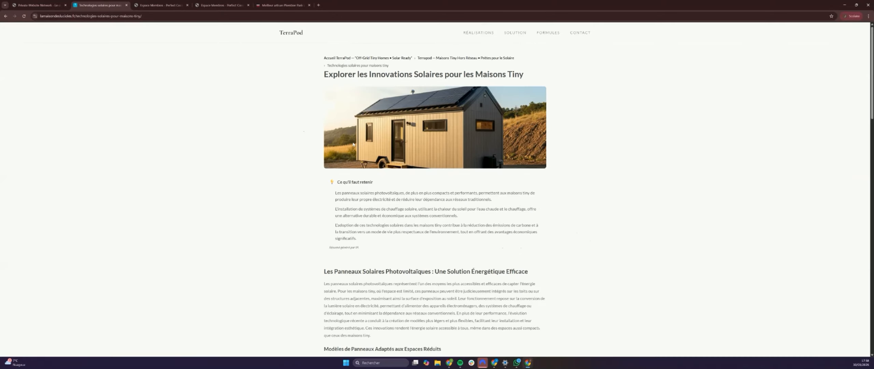
pyautogui.click(397, 58)
pyautogui.scroll(-20, 403, 124)
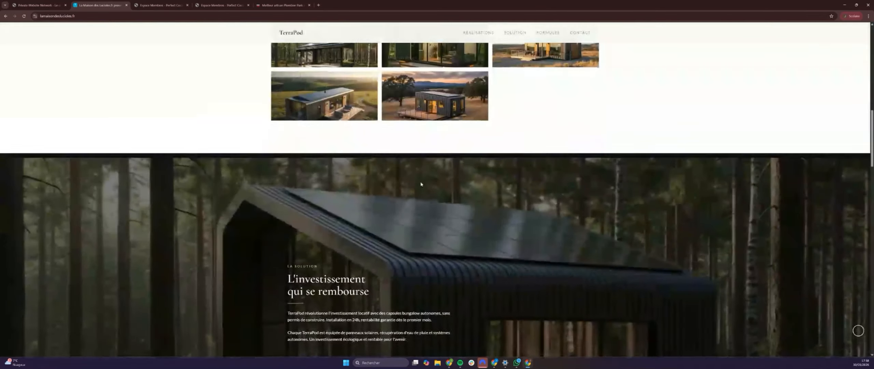
pyautogui.scroll(-10, 416, 195)
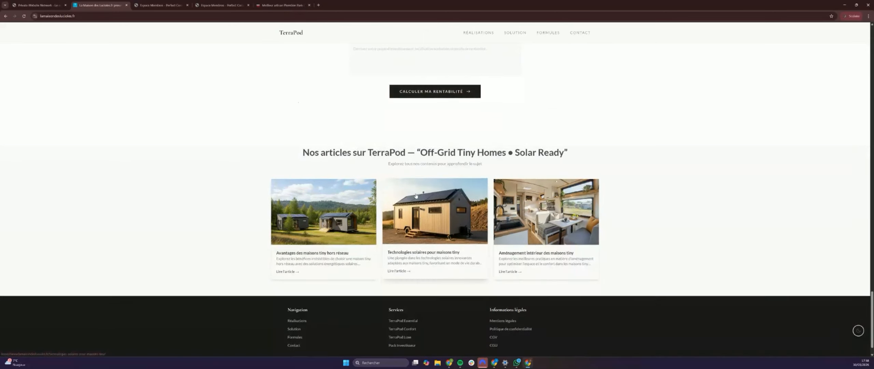
# Reopen the solar technologies article and read through its FAQ to the category links at its end
pyautogui.click(420, 218)
pyautogui.scroll(-20, 420, 219)
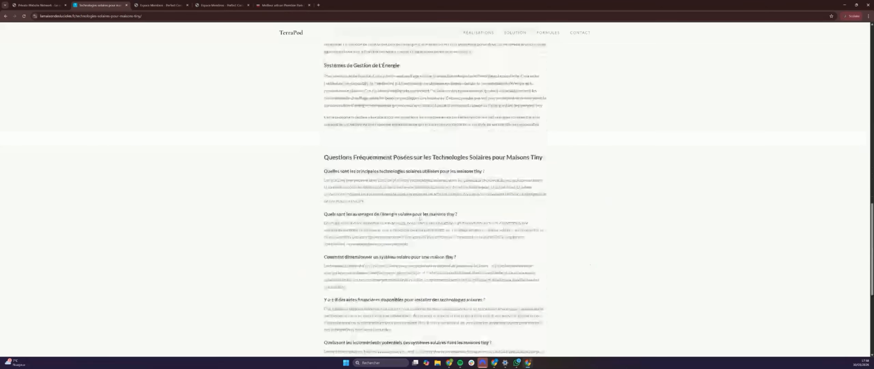
pyautogui.scroll(-10, 420, 215)
# Open the linked solar energy storage article, highlight its "Ce qu'il faut retenir" summary and read down to its categories
pyautogui.click(373, 212)
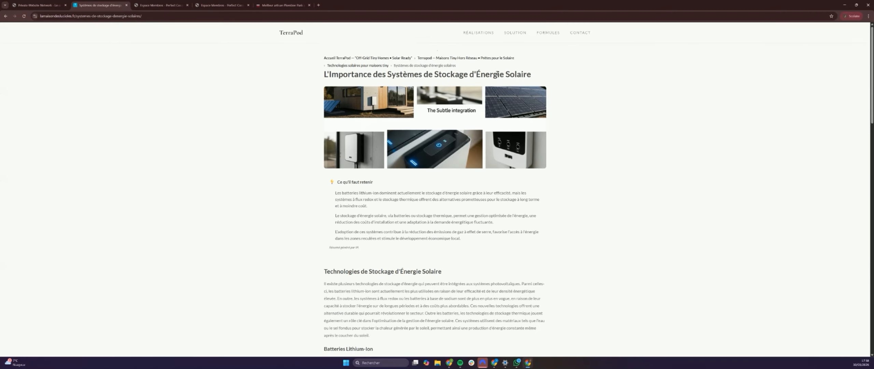
pyautogui.moveTo(336, 182); pyautogui.dragTo(462, 239)
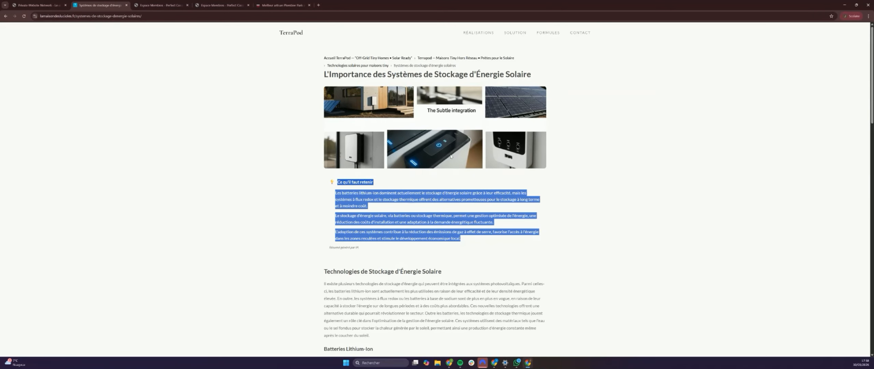
pyautogui.scroll(-20, 447, 171)
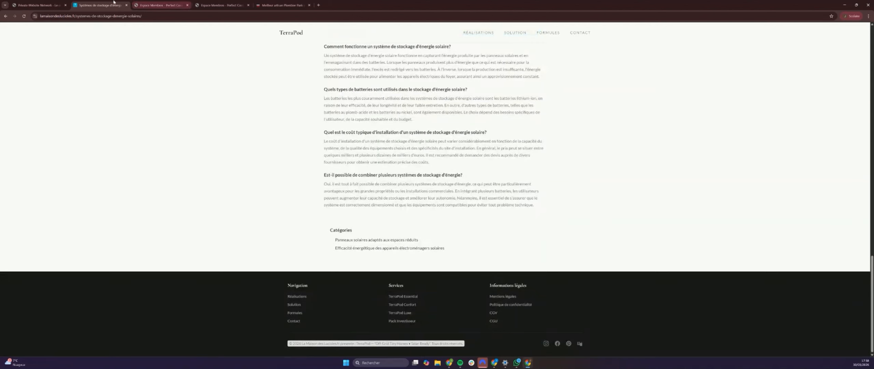
# Switch to the Private Website Network homepage and examine the feature cards under "Un levier que tu possèdes"
pyautogui.hotkey('ctrl', 'shift', 'Tab')
pyautogui.scroll(-6, 266, 191)
pyautogui.scroll(-6, 266, 191)
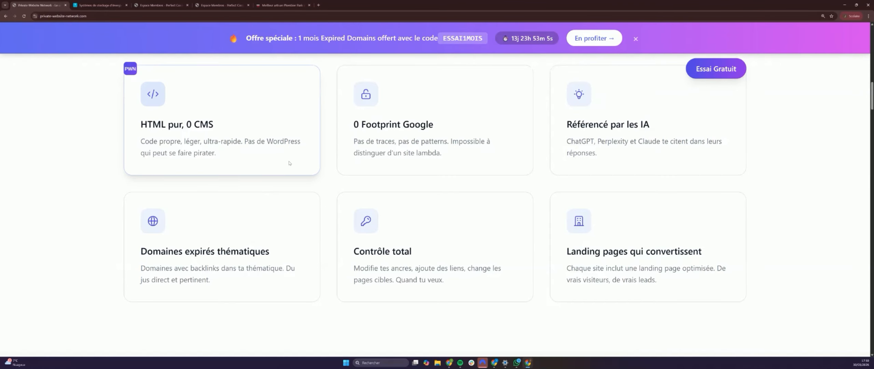
pyautogui.scroll(-4, 289, 163)
pyautogui.scroll(2, 291, 162)
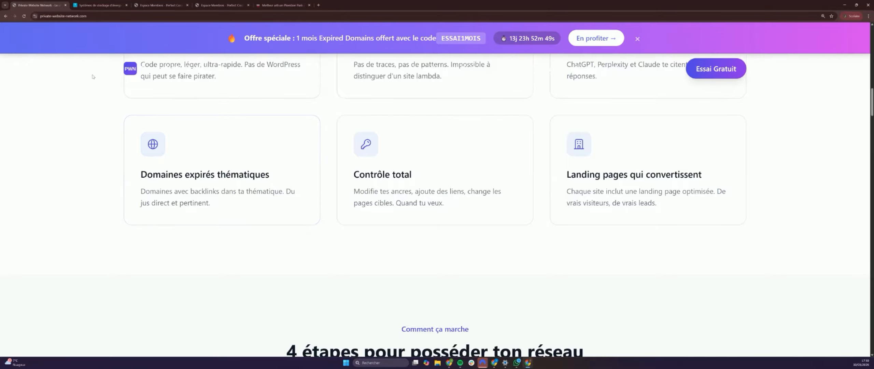
pyautogui.scroll(4, 440, 81)
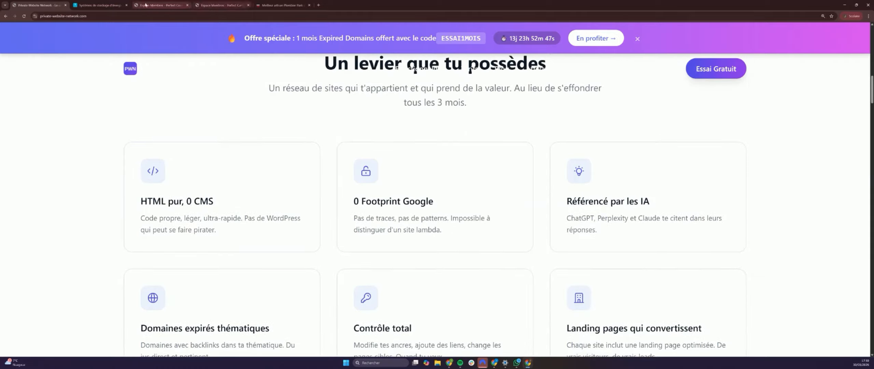
pyautogui.scroll(10, 241, 40)
# Open the account page in the member area and examine the cocoon and site quotas and the Expired Domains subscription
pyautogui.click(152, 2)
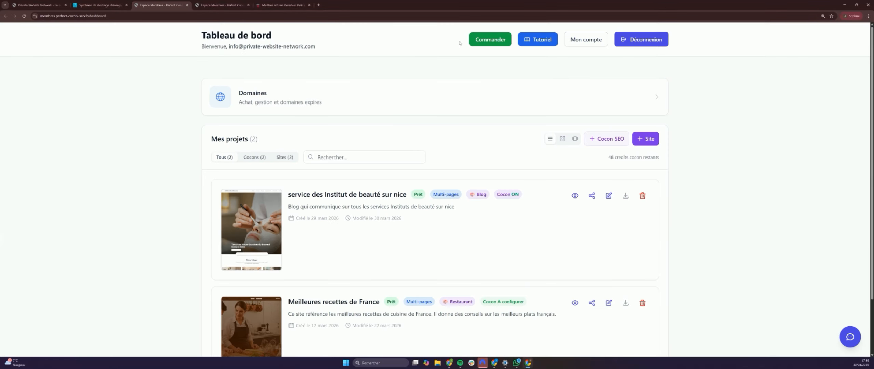
pyautogui.click(577, 39)
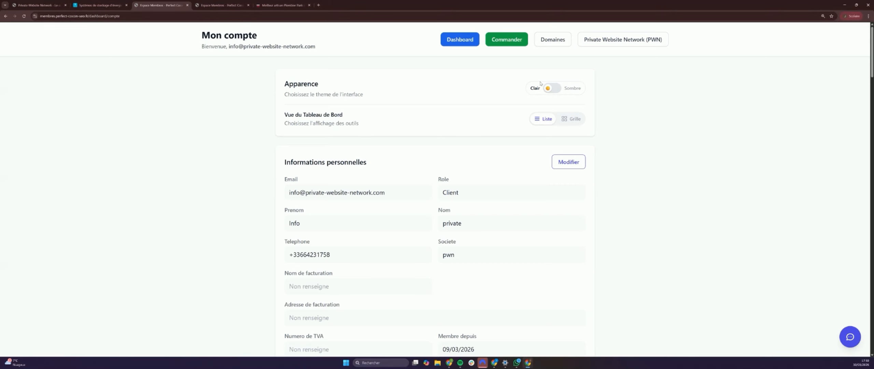
pyautogui.scroll(-8, 476, 148)
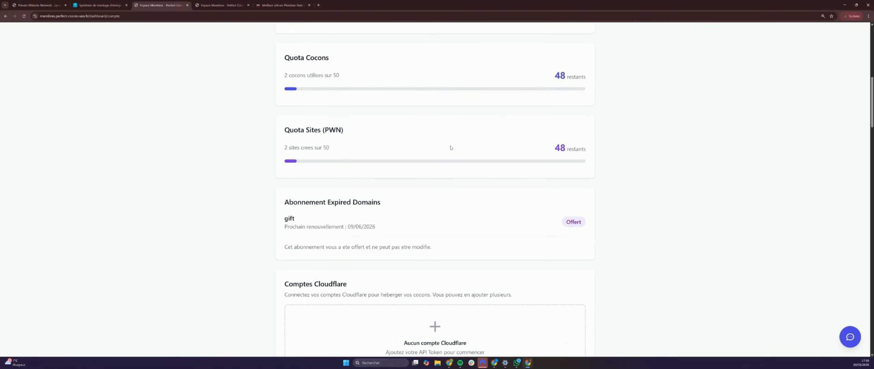
pyautogui.scroll(-2, 332, 125)
pyautogui.scroll(-5, 334, 129)
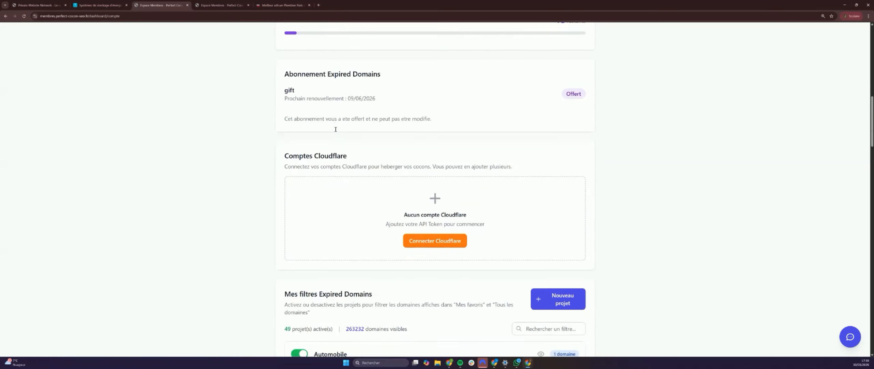
# Inspect the form for connecting a Cloudflare account and dismiss it without adding an account
pyautogui.moveTo(314, 105); pyautogui.dragTo(343, 105)
pyautogui.click(430, 195)
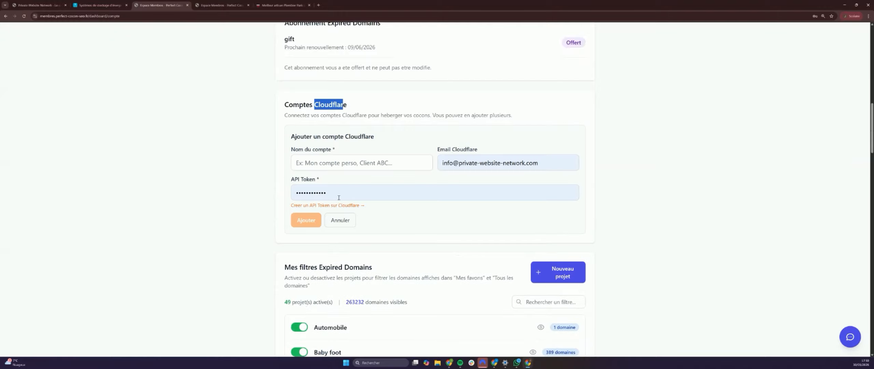
pyautogui.click(342, 217)
# Examine the list of Expired Domains filters on the account page
pyautogui.scroll(-3, 343, 218)
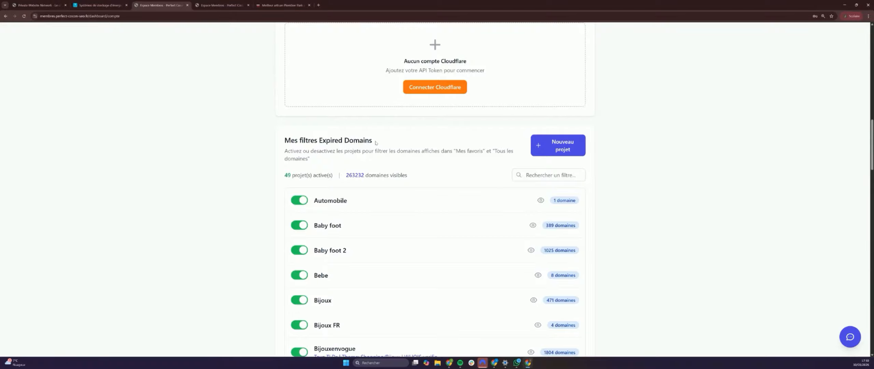
pyautogui.scroll(-18, 376, 143)
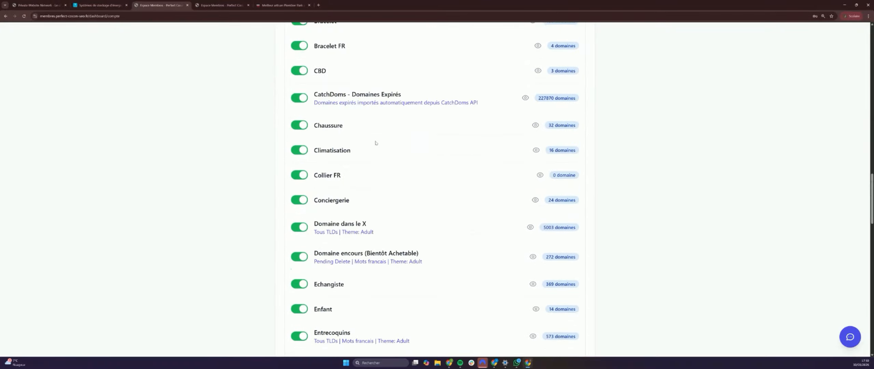
pyautogui.scroll(20, 375, 142)
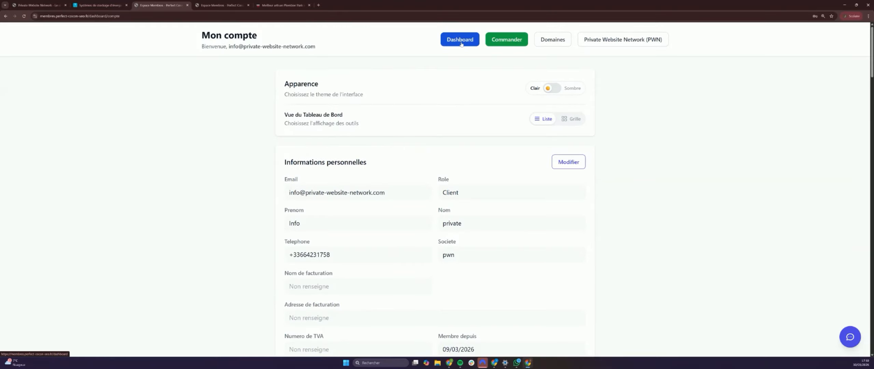
# Go from the dashboard to the domain management page and inspect the external domain connection form, then close it without adding a domain
pyautogui.click(461, 43)
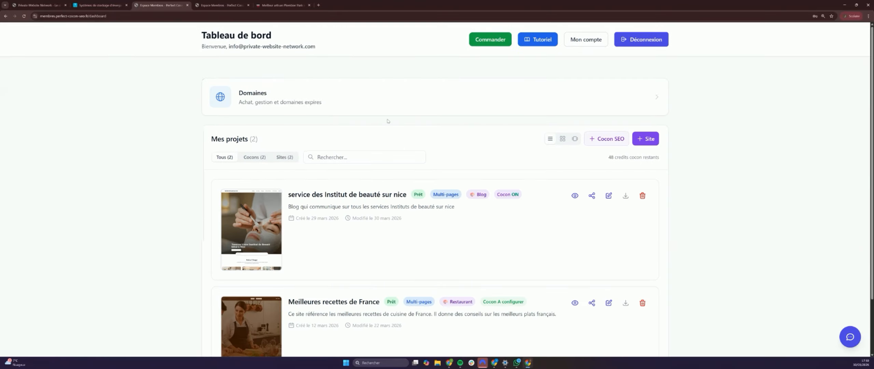
pyautogui.click(308, 99)
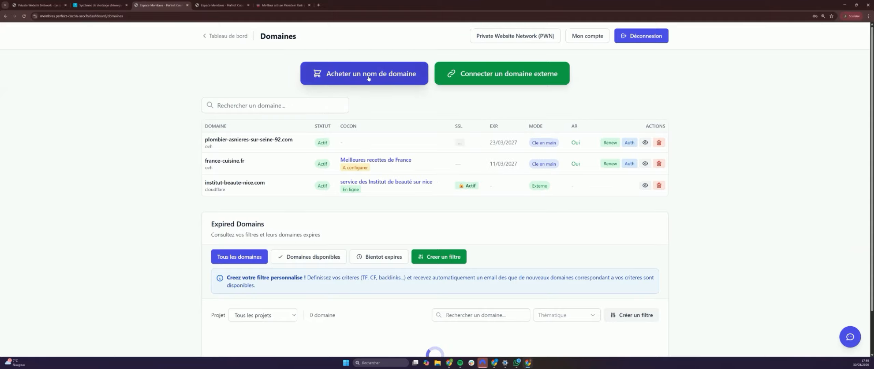
pyautogui.click(448, 76)
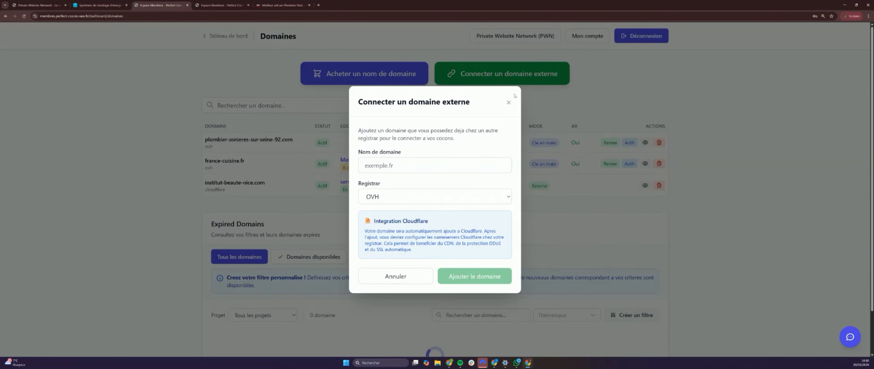
pyautogui.click(508, 103)
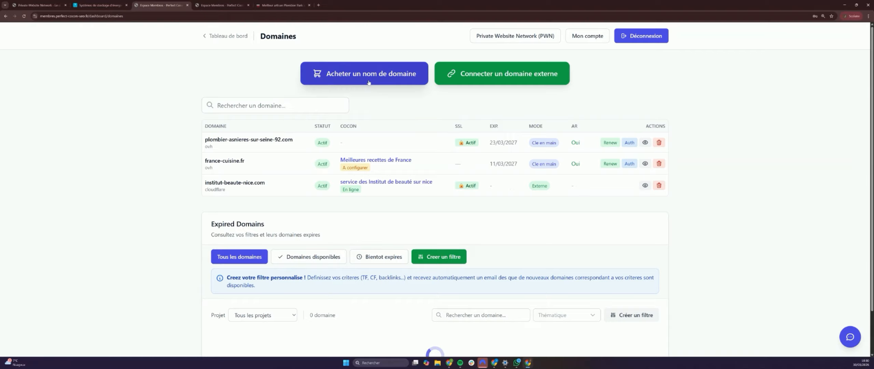
# Restrict the Expired Domains list to the available domains
pyautogui.scroll(-2, 464, 180)
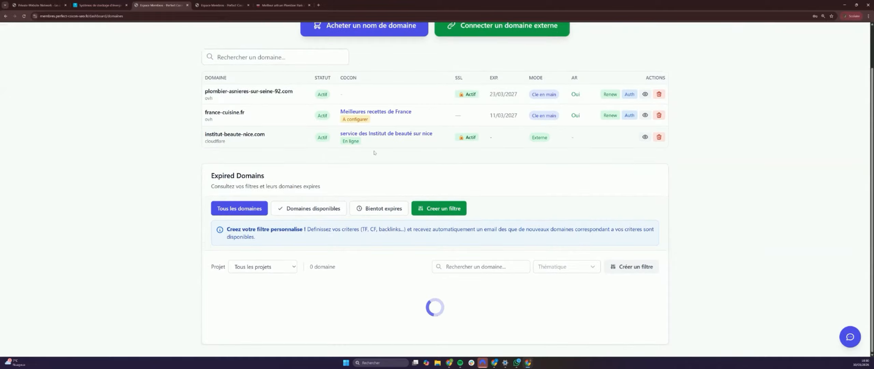
pyautogui.scroll(-2, 322, 179)
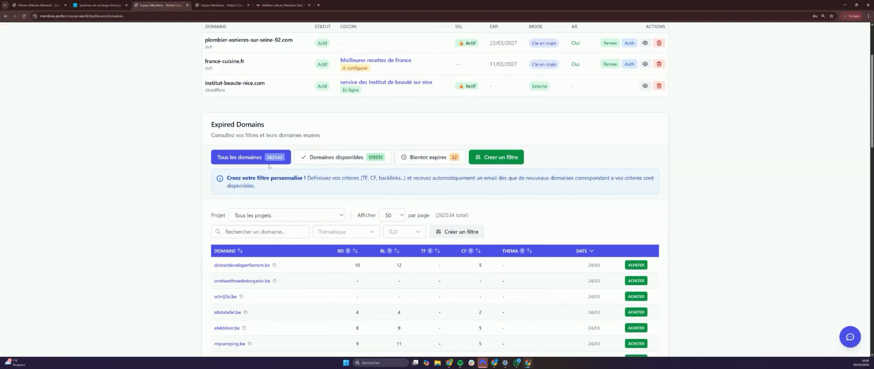
pyautogui.click(327, 158)
pyautogui.scroll(-2, 316, 207)
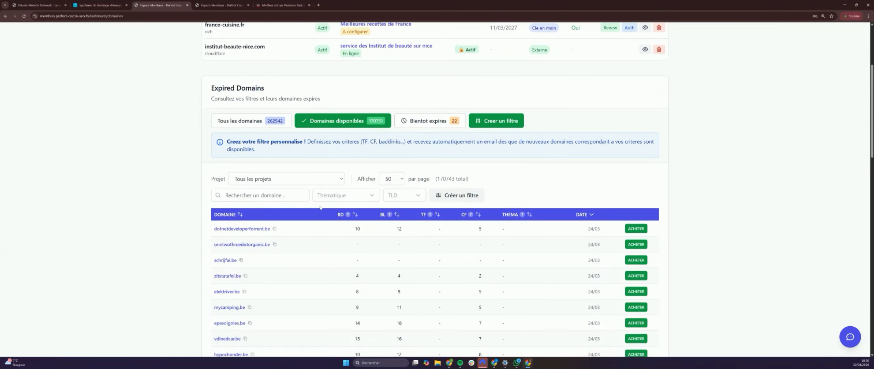
# Search the available expired domains for "volet"
pyautogui.click(258, 180)
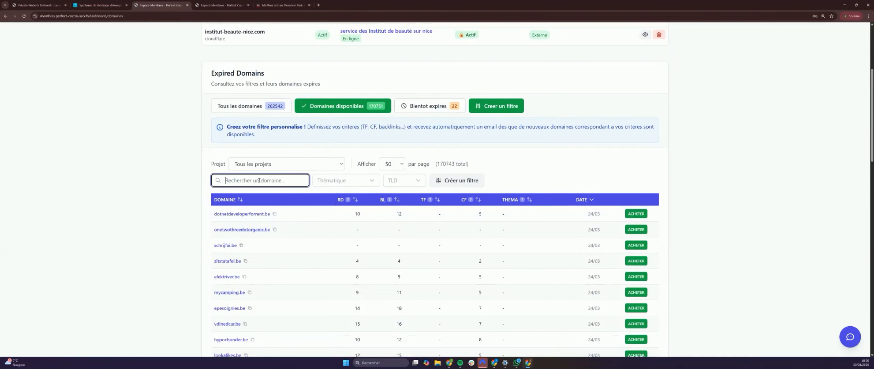
pyautogui.write('volet')
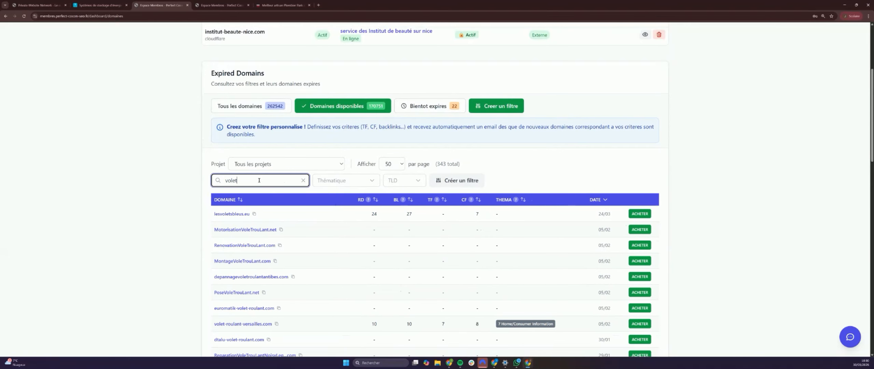
pyautogui.scroll(-1, 263, 207)
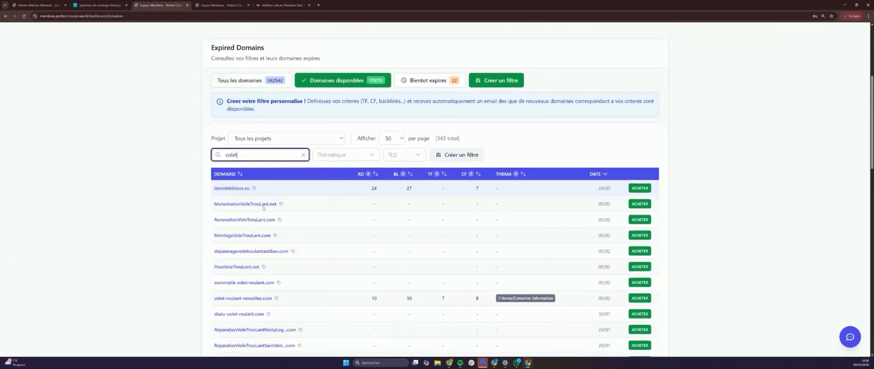
# Sort the matching expired domains in turn by RD, CF, TF and theme, ending with the theme in ascending order
pyautogui.click(362, 174)
pyautogui.click(443, 176)
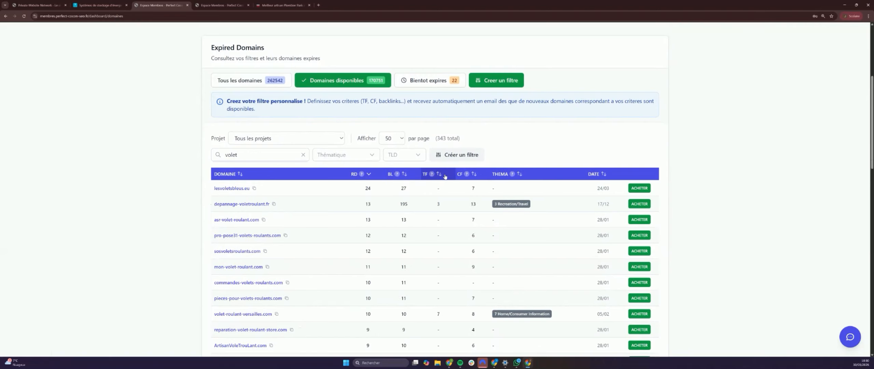
pyautogui.click(457, 175)
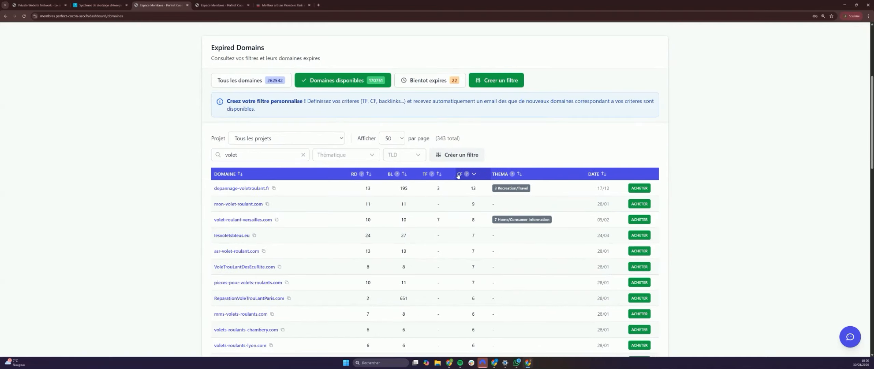
pyautogui.click(439, 178)
pyautogui.click(501, 176)
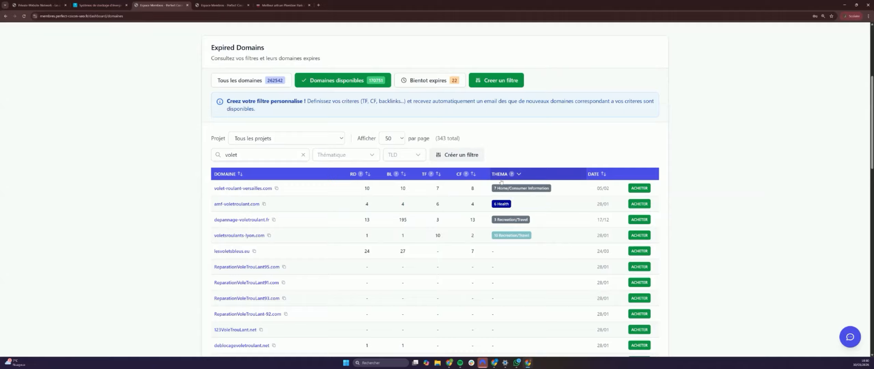
pyautogui.click(500, 178)
# Clear the domain search, briefly try the theme filter "1 Business/Transportation and Logistics", and inspect the TLD filter choices without selecting any
pyautogui.click(303, 155)
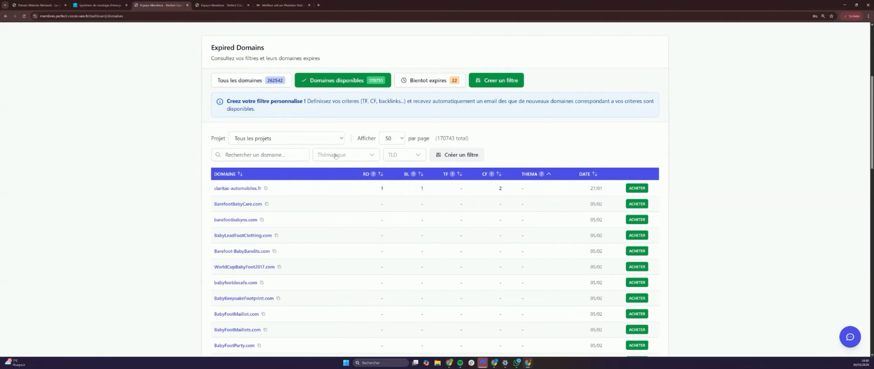
pyautogui.click(342, 154)
pyautogui.scroll(-8, 349, 211)
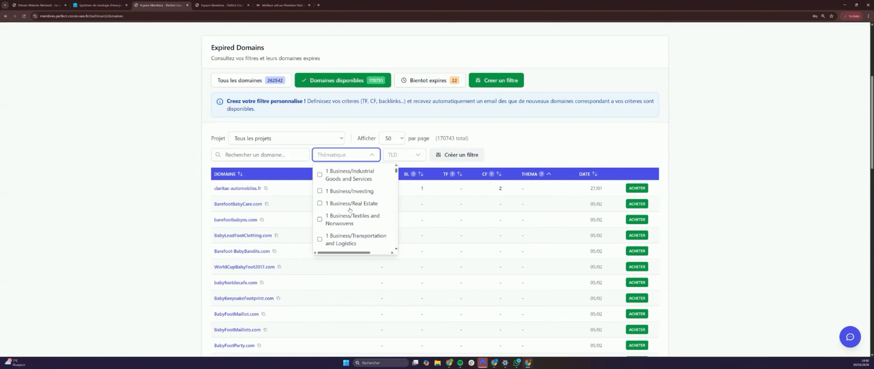
pyautogui.click(320, 197)
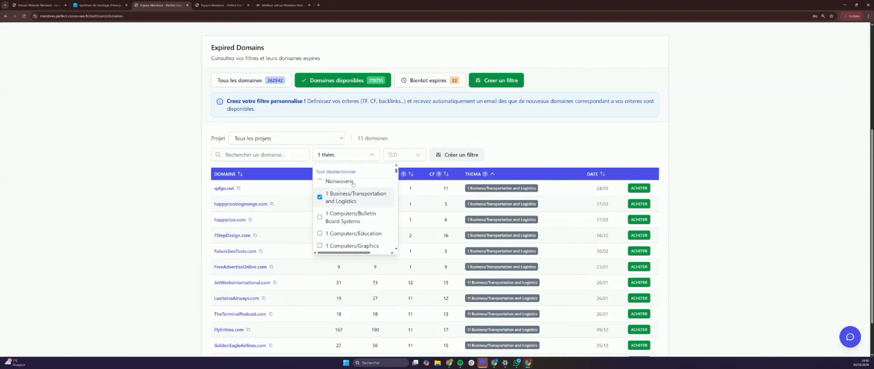
pyautogui.click(353, 195)
pyautogui.click(398, 157)
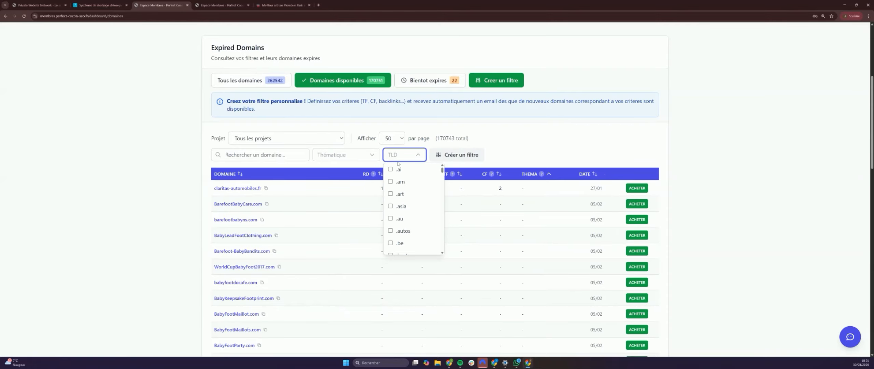
pyautogui.click(508, 159)
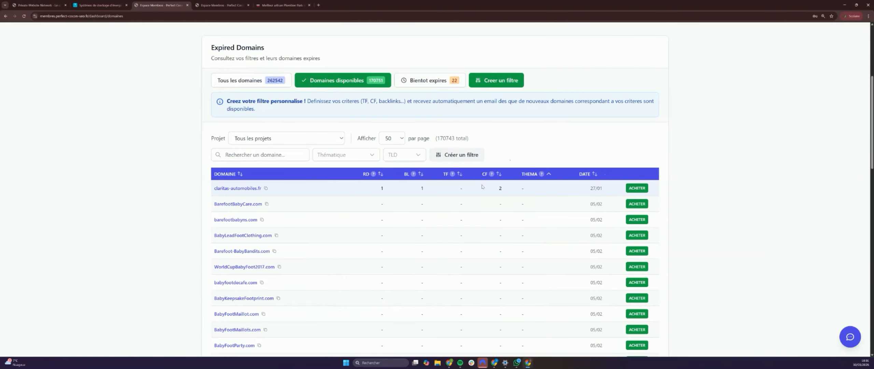
# Inspect the purchase offers for barefootbabyns.com and WorldCupBabyFoot2017.com, dismissing each one without paying
pyautogui.click(637, 220)
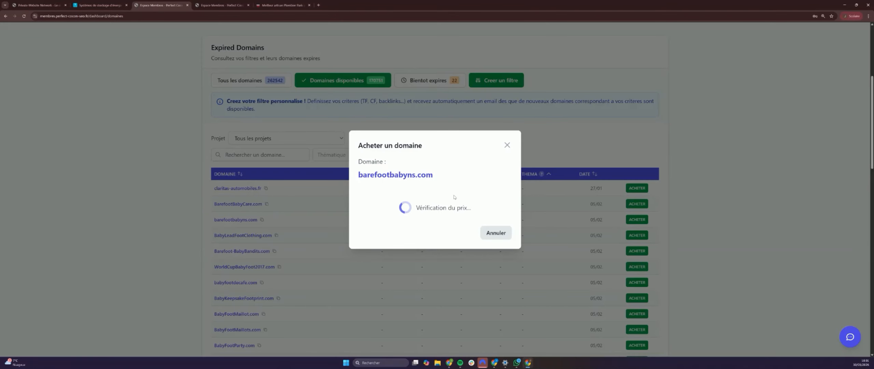
pyautogui.click(507, 146)
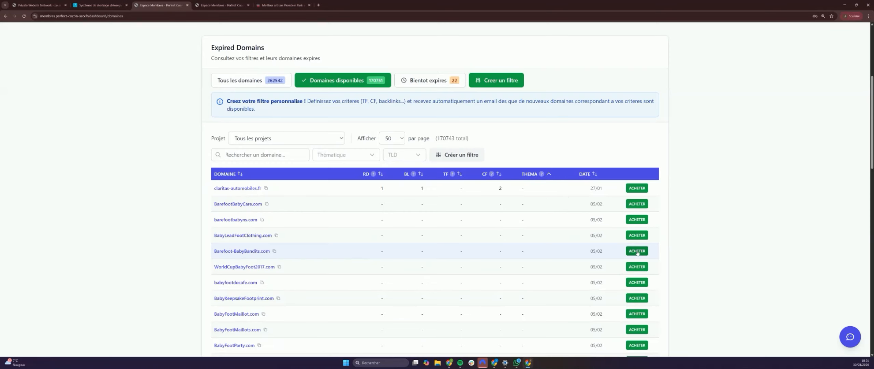
pyautogui.click(637, 267)
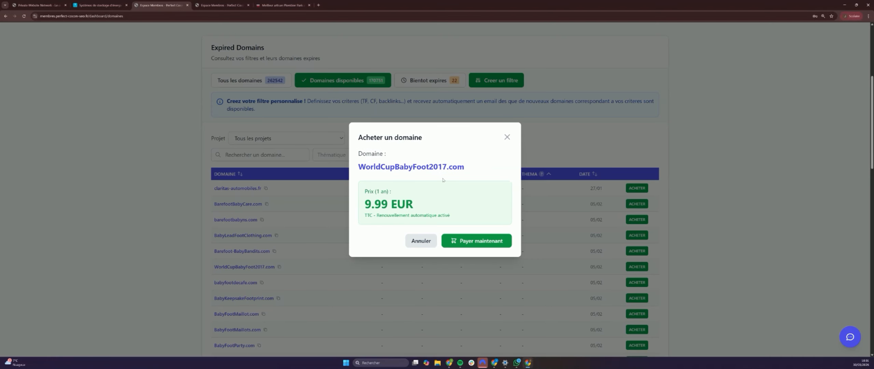
pyautogui.click(506, 137)
# Return from domain management to the dashboard and start creating a new site
pyautogui.scroll(5, 500, 119)
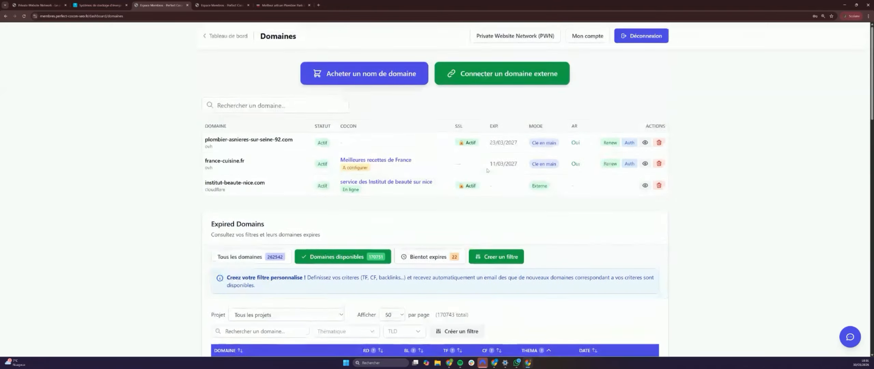
pyautogui.click(228, 36)
pyautogui.scroll(-2, 562, 140)
pyautogui.scroll(2, 562, 140)
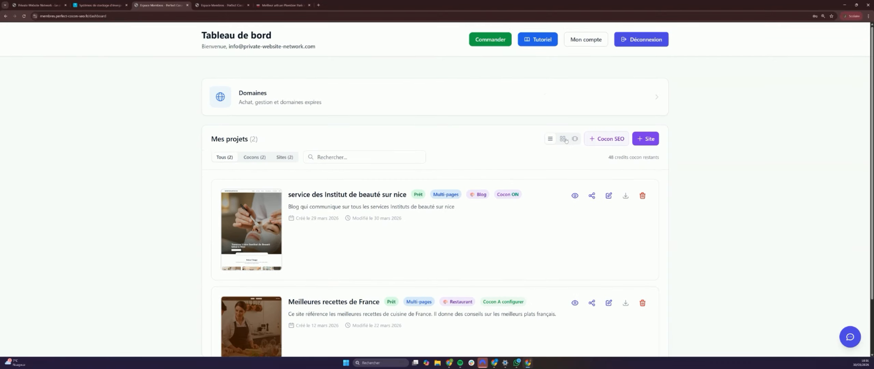
pyautogui.click(639, 140)
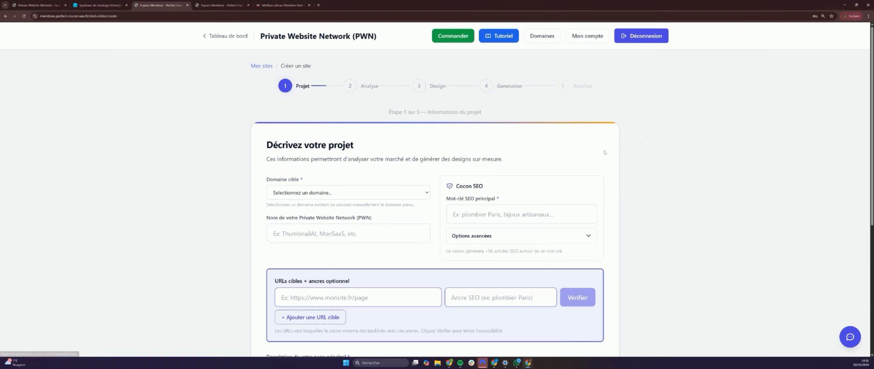
# Choose plombier-asnieres-sur-seine-92.com as the target domain and name the private website network "Plombier Asnières sur seine"
pyautogui.scroll(-3, 341, 171)
pyautogui.click(313, 141)
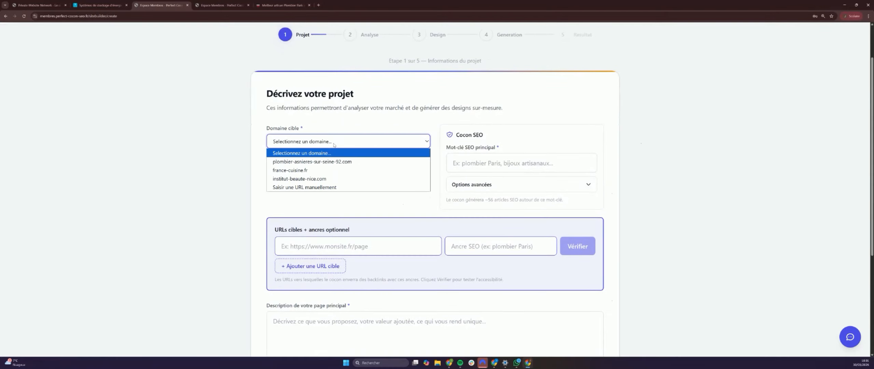
pyautogui.click(300, 162)
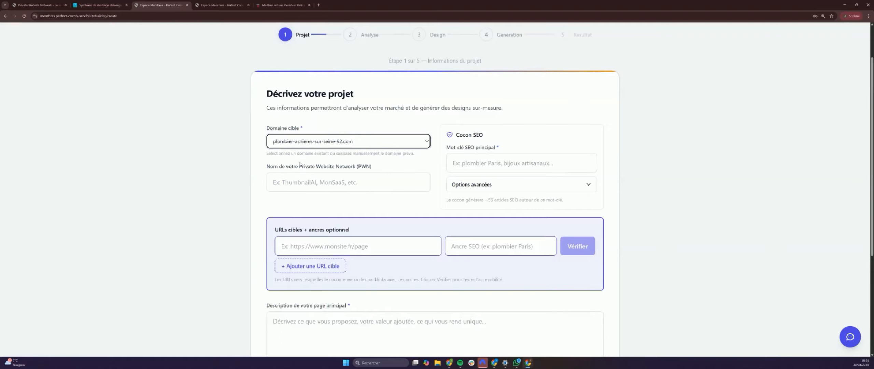
pyautogui.click(281, 183)
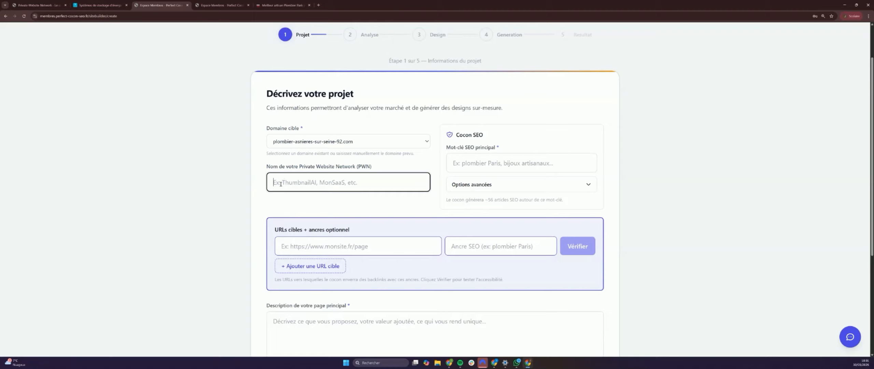
pyautogui.write('Plombier ')
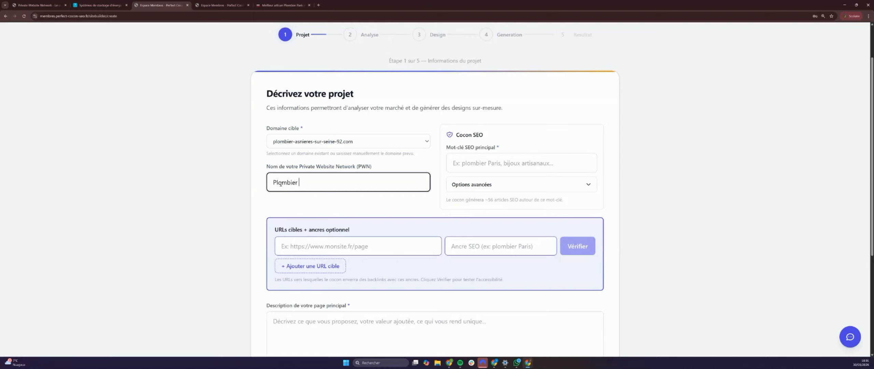
pyautogui.write('asnières sur seine')
pyautogui.rightClick(294, 184)
pyautogui.click(321, 194)
# Copy the network name "Plombier Asnières sur seine" and use it as the main SEO keyword
pyautogui.hotkey('ctrl', 'a')
pyautogui.hotkey('ctrl', 'c')
pyautogui.click(456, 164)
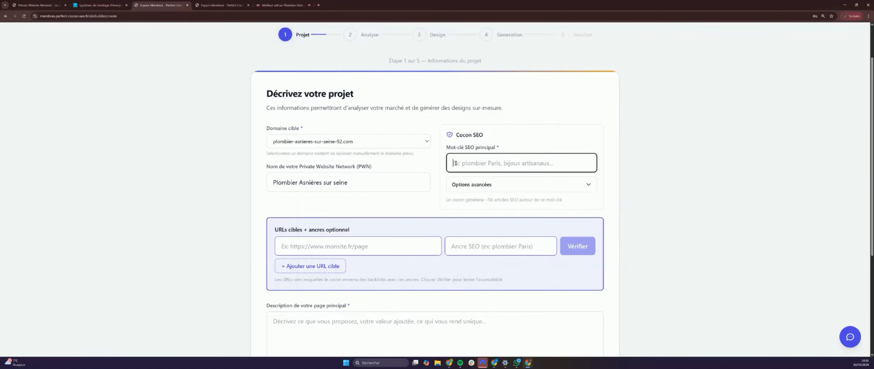
pyautogui.hotkey('ctrl', 'v')
# In the advanced Cocon SEO options, set the number of clusters to 3 and the articles per cluster to 3
pyautogui.click(477, 184)
pyautogui.scroll(-2, 491, 169)
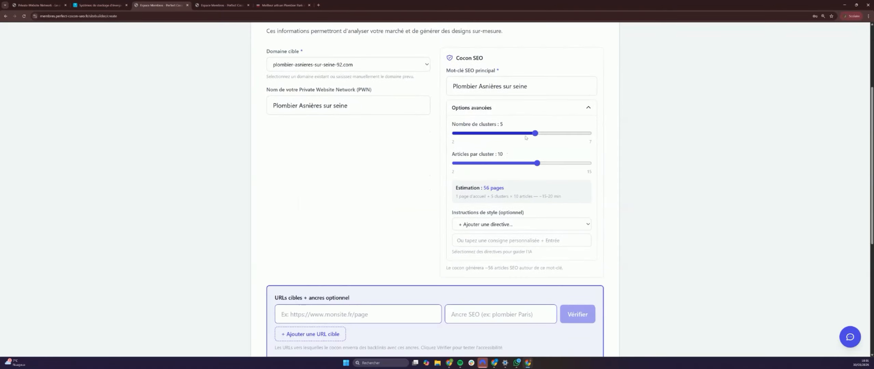
pyautogui.moveTo(535, 133); pyautogui.dragTo(482, 133)
pyautogui.moveTo(537, 164); pyautogui.dragTo(465, 164)
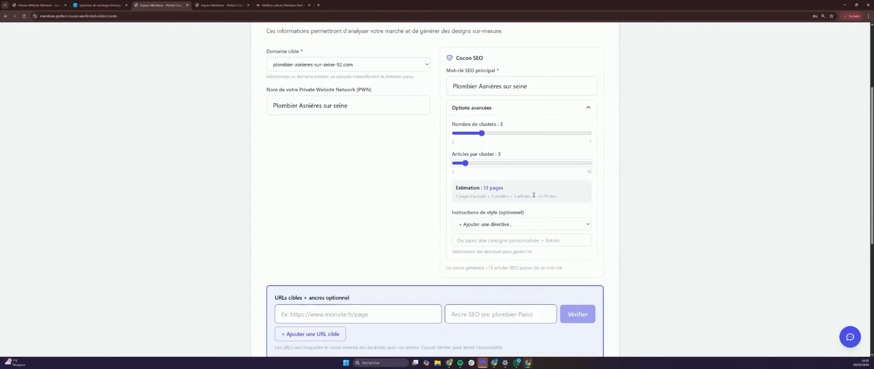
# Add the Professionnel tone as a style directive for the SEO cocoon
pyautogui.click(512, 224)
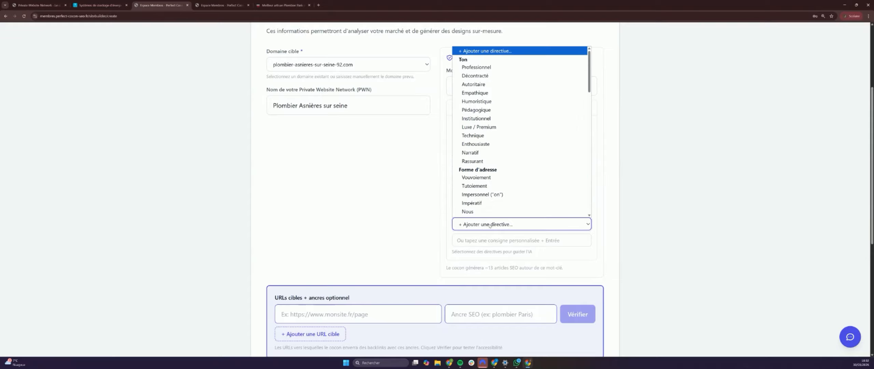
pyautogui.scroll(-1, 486, 87)
pyautogui.scroll(1, 487, 87)
pyautogui.click(492, 64)
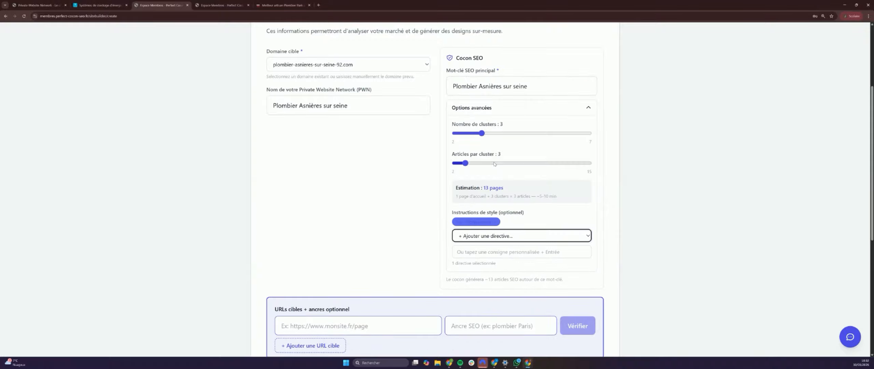
# Try the Autoritaire tone as a second style directive and remove it again
pyautogui.scroll(-2, 501, 196)
pyautogui.click(489, 159)
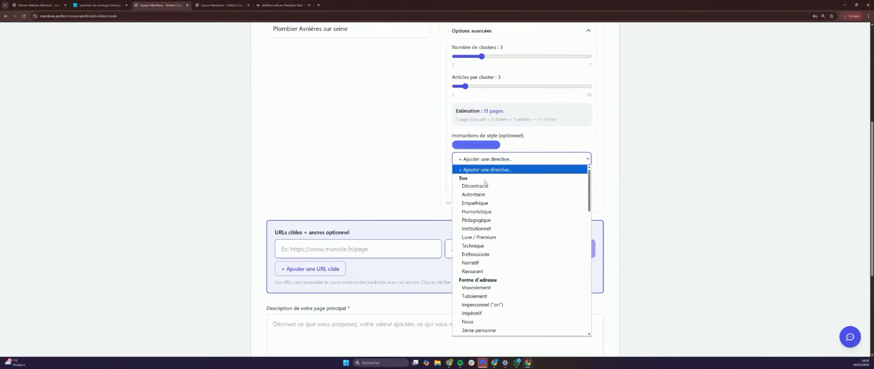
pyautogui.click(477, 194)
pyautogui.click(542, 146)
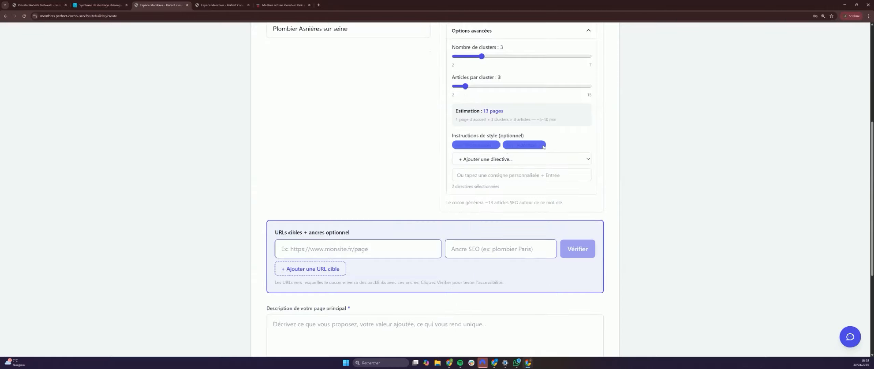
pyautogui.click(542, 147)
# Add two more style directives for the cocoon, including the Grand public level of expertise
pyautogui.click(525, 159)
pyautogui.scroll(-3, 482, 232)
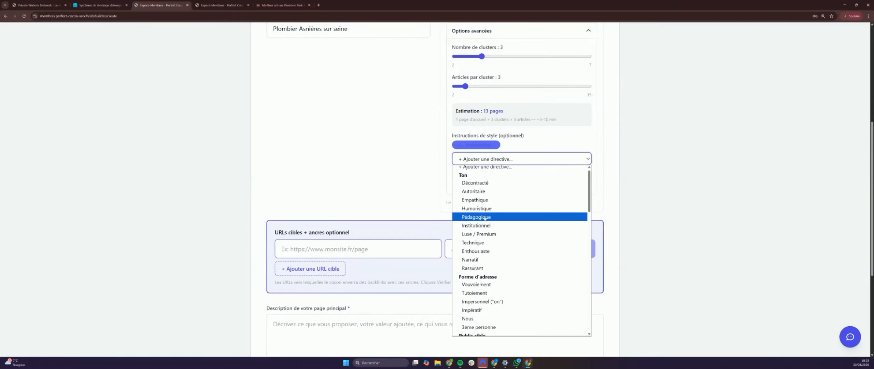
pyautogui.click(478, 244)
pyautogui.click(526, 159)
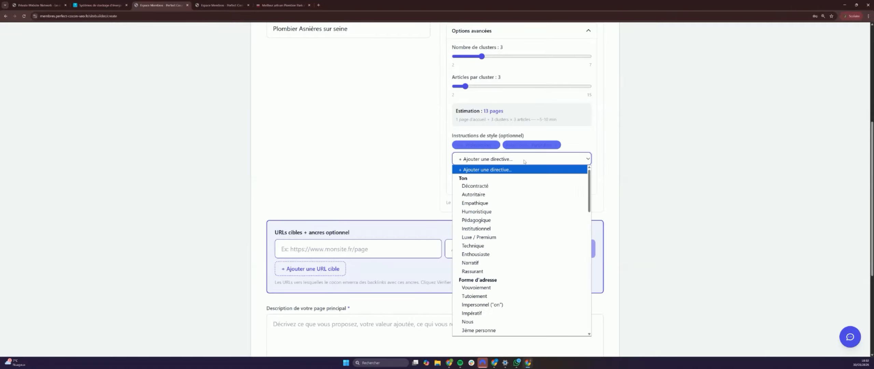
pyautogui.scroll(-4, 503, 217)
pyautogui.scroll(-4, 481, 235)
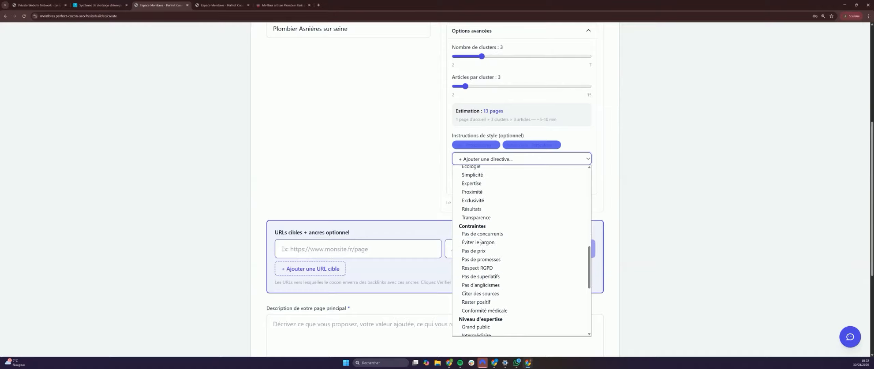
pyautogui.scroll(-3, 480, 238)
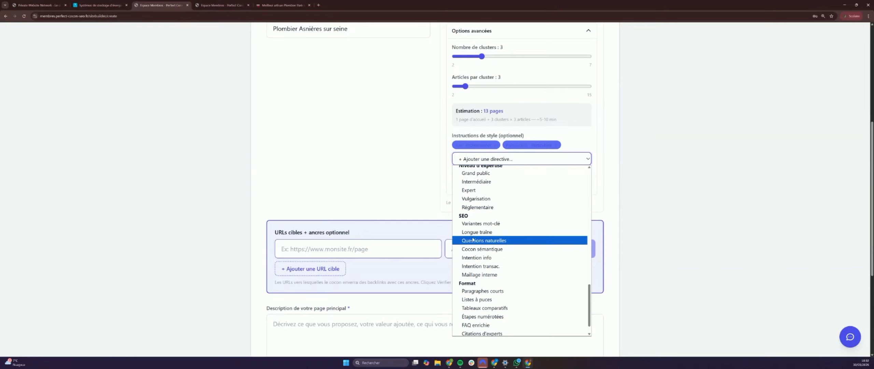
pyautogui.scroll(2, 466, 191)
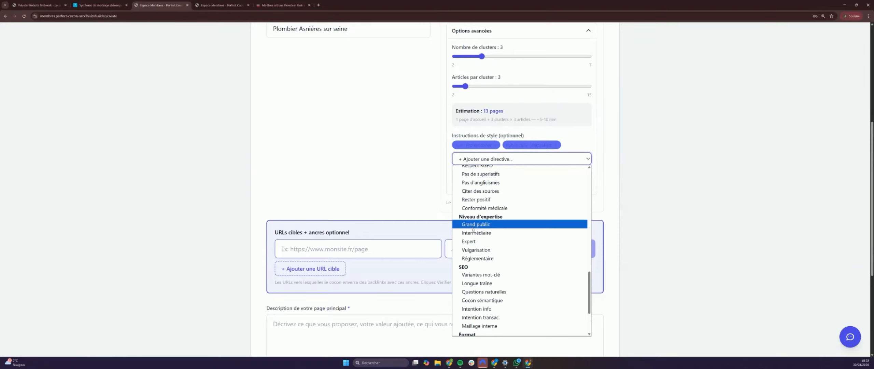
pyautogui.click(472, 226)
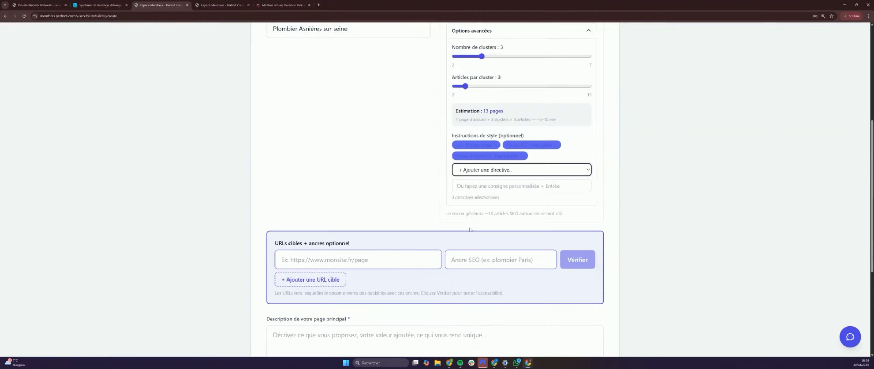
# Copy the address of the lesbonsartisans.fr Paris plumber page and paste it as the cocoon's target URL
pyautogui.click(383, 254)
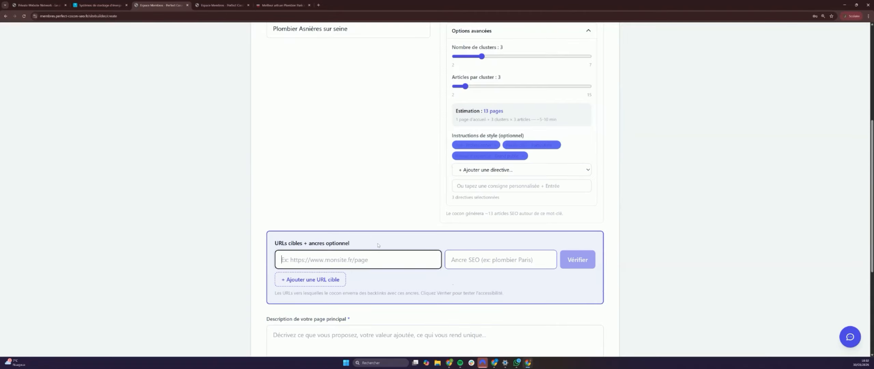
pyautogui.click(282, 4)
pyautogui.click(140, 14)
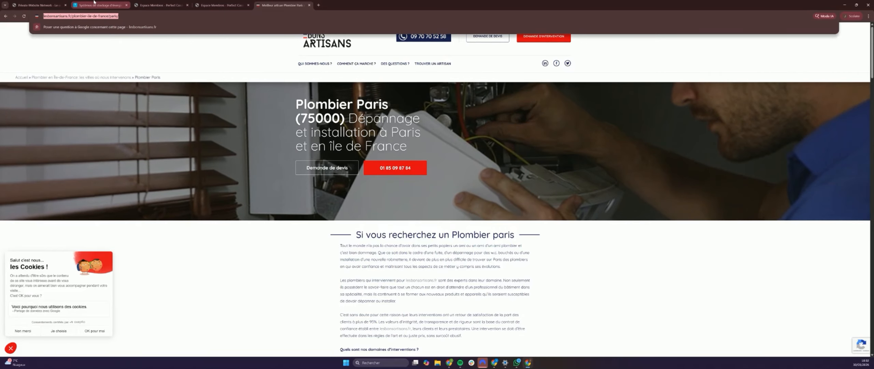
pyautogui.click(53, 5)
pyautogui.click(159, 4)
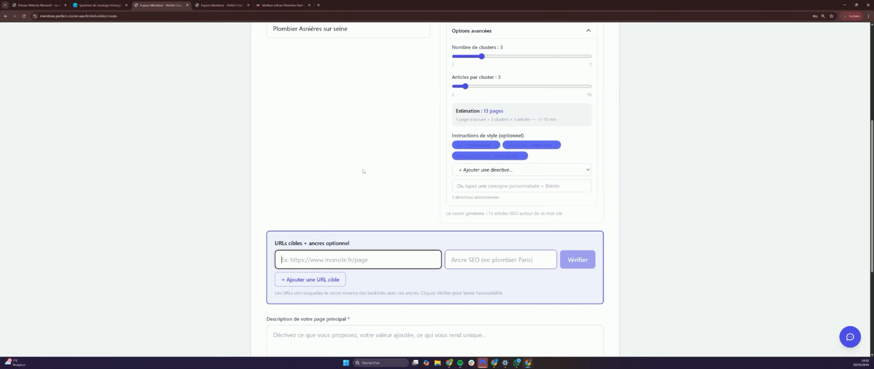
pyautogui.hotkey('ctrl', 'v')
# Set the SEO anchor of the target URL to "Plombier Paris"
pyautogui.click(459, 257)
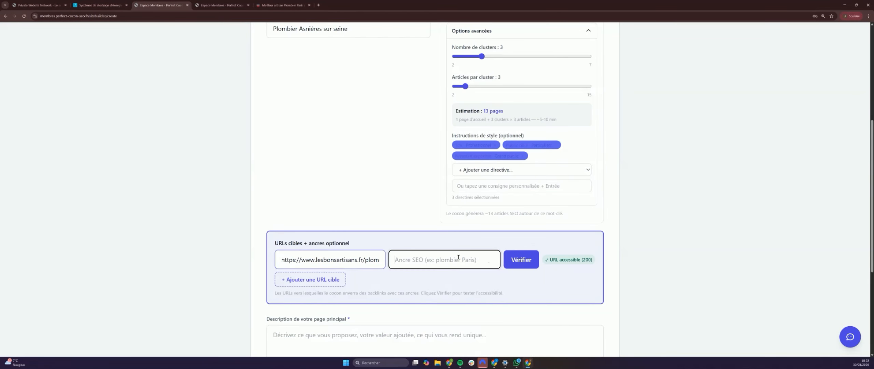
pyautogui.write('Plombier')
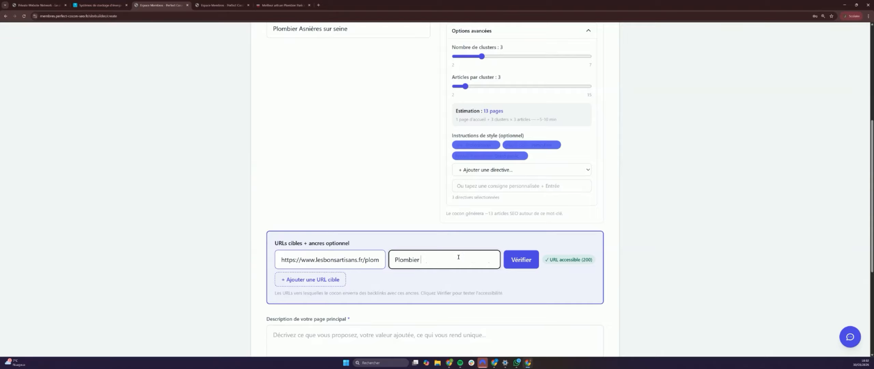
pyautogui.write(' Paris')
# Describe the main page as "Faire un site de plomberie à Asnières sur seine pour dépannage en urgence" and launch the market analysis
pyautogui.scroll(-3, 397, 262)
pyautogui.click(331, 212)
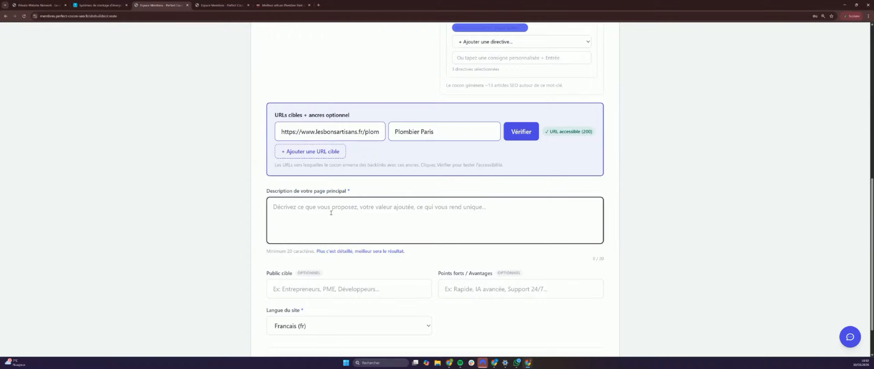
pyautogui.write('Faire un site')
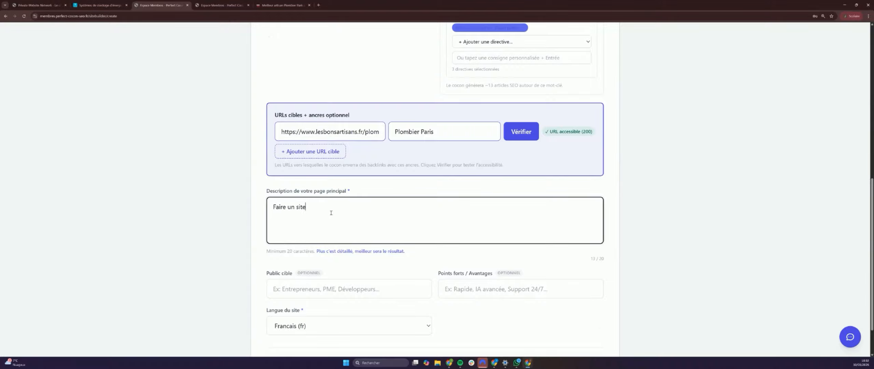
pyautogui.write(' de plomberie à Asnières sur seine pour dépannage en urgence')
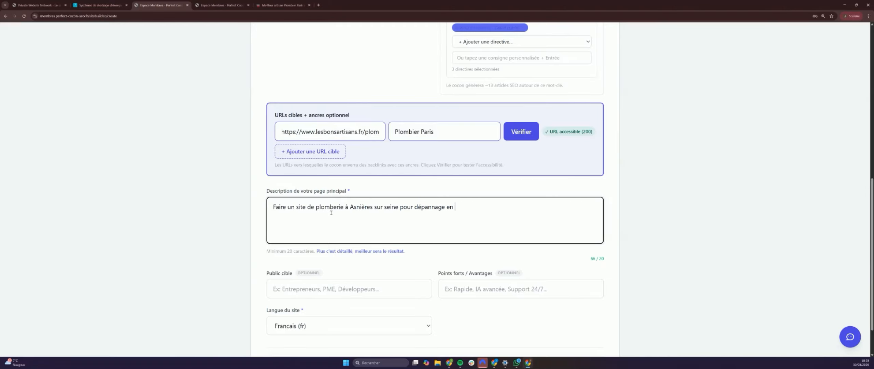
pyautogui.scroll(-2, 330, 212)
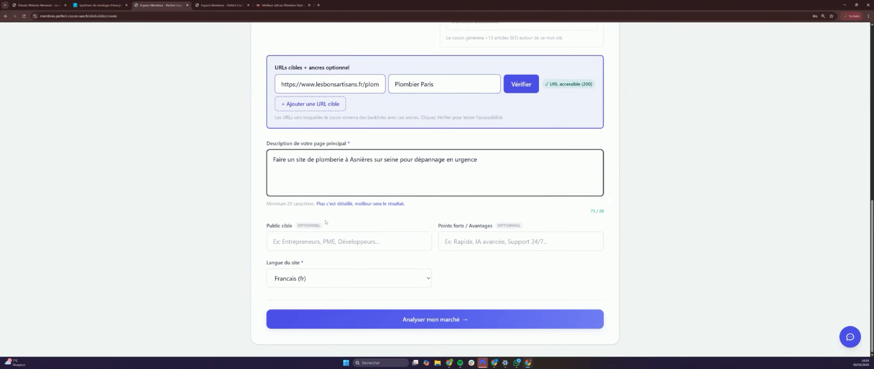
pyautogui.click(385, 316)
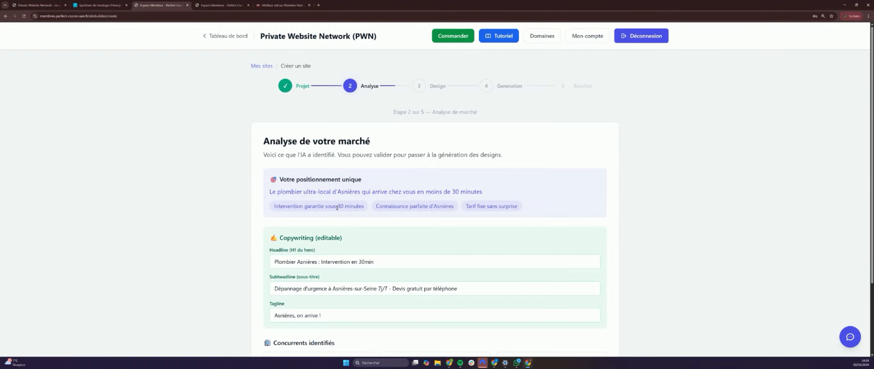
# Review the positioning, copywriting and competitors in the market analysis and continue to the design styles
pyautogui.scroll(-3, 337, 208)
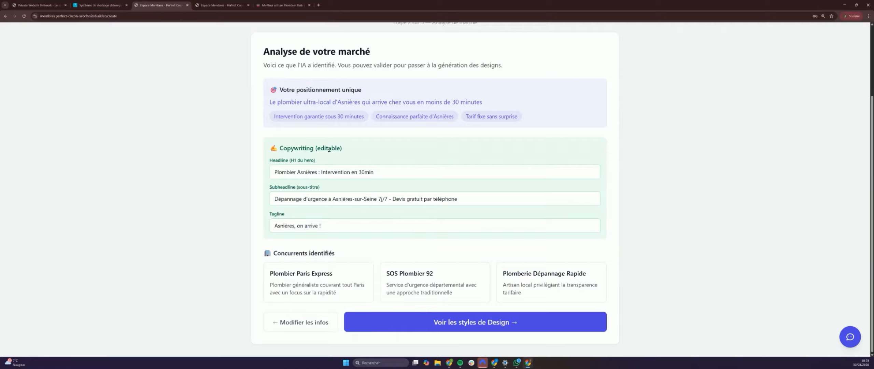
pyautogui.scroll(2, 370, 114)
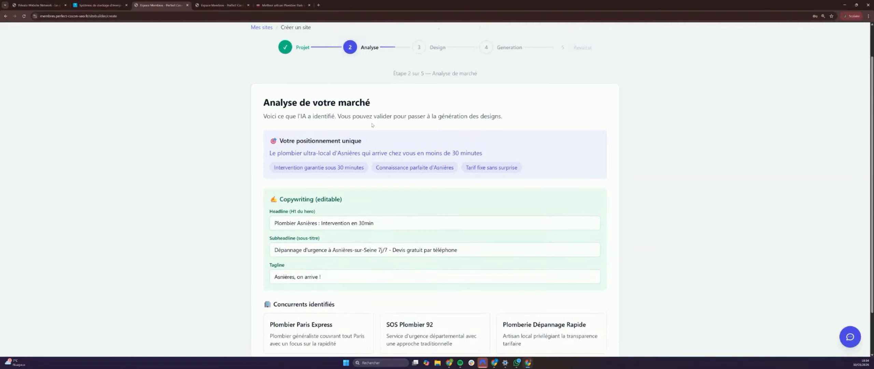
pyautogui.scroll(-2, 442, 331)
pyautogui.click(442, 329)
# Browse the premium templates and choose the Business / Corporate design for the site
pyautogui.scroll(-6, 442, 328)
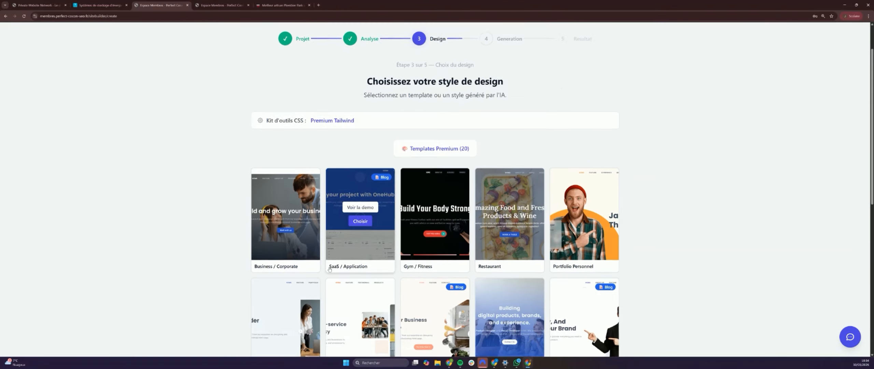
pyautogui.scroll(-4, 547, 219)
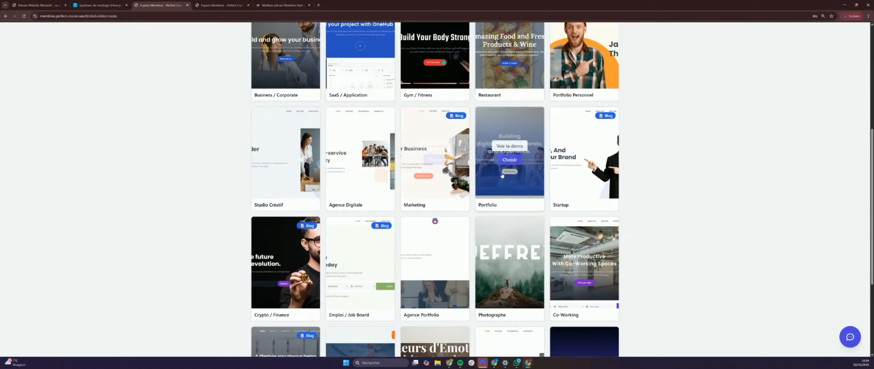
pyautogui.scroll(7, 341, 157)
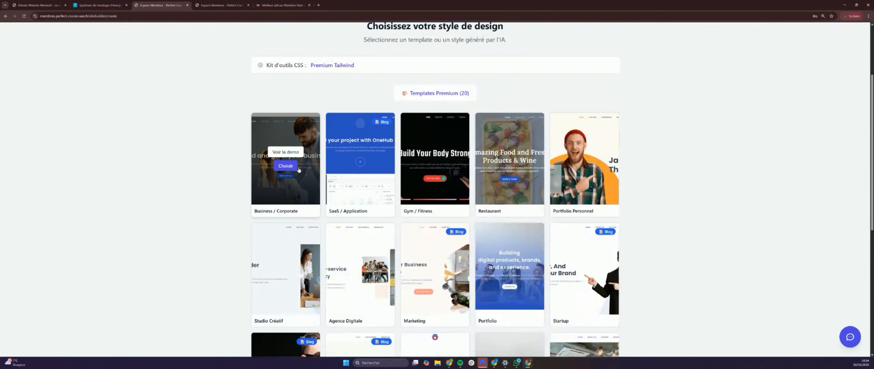
pyautogui.click(290, 168)
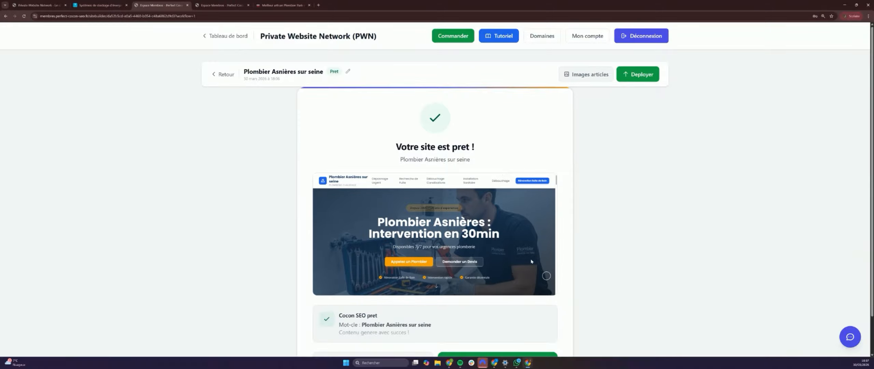
# Look through the generated site's preview and open the site in the editor
pyautogui.scroll(-8, 507, 255)
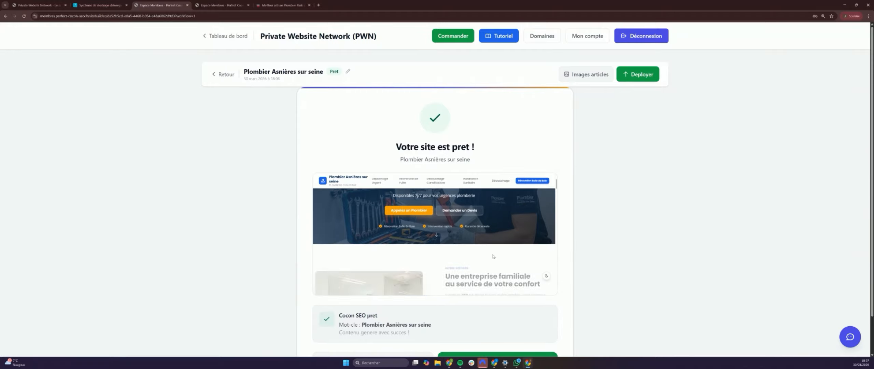
pyautogui.scroll(-5, 481, 252)
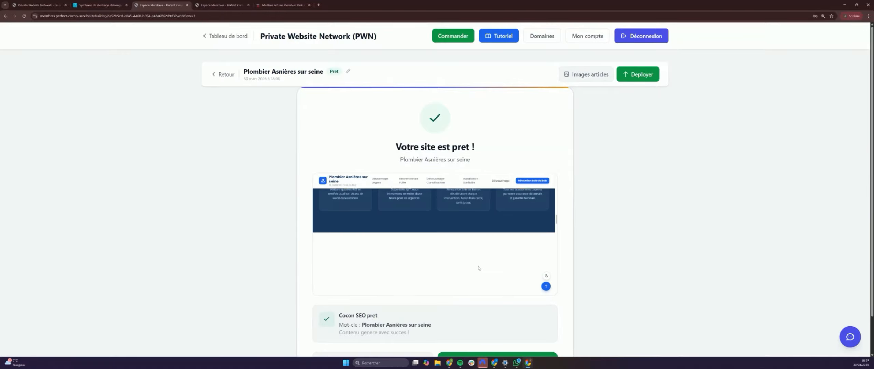
pyautogui.scroll(-1, 511, 308)
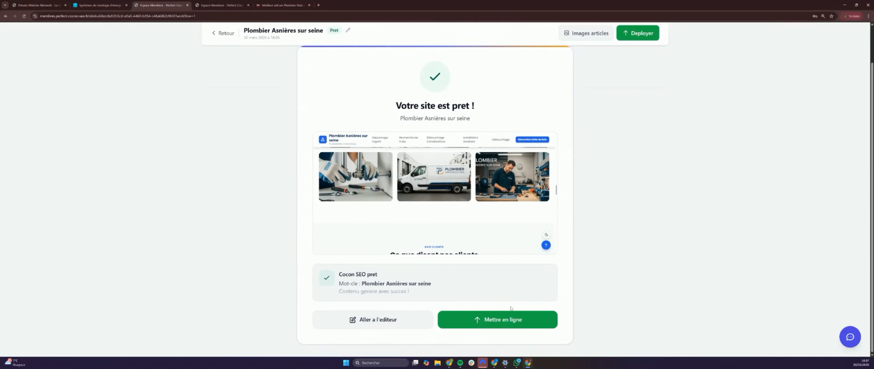
pyautogui.click(415, 324)
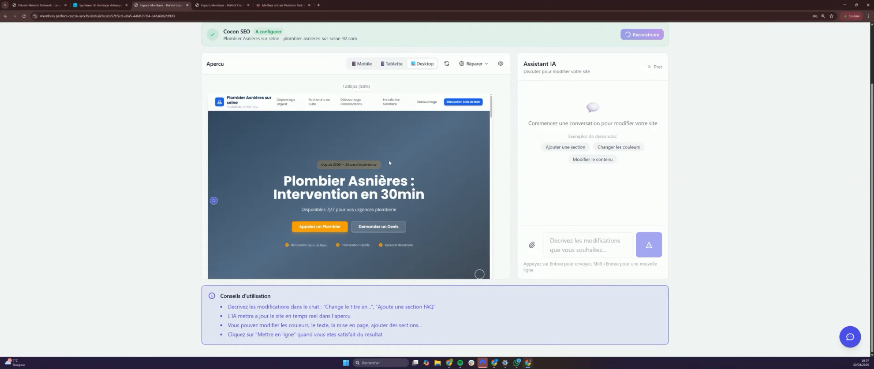
# Copy the paragraphs under "Une entreprise familiale au service de votre confort" into the AI assistant's message, followed by a blank line
pyautogui.scroll(-5, 414, 160)
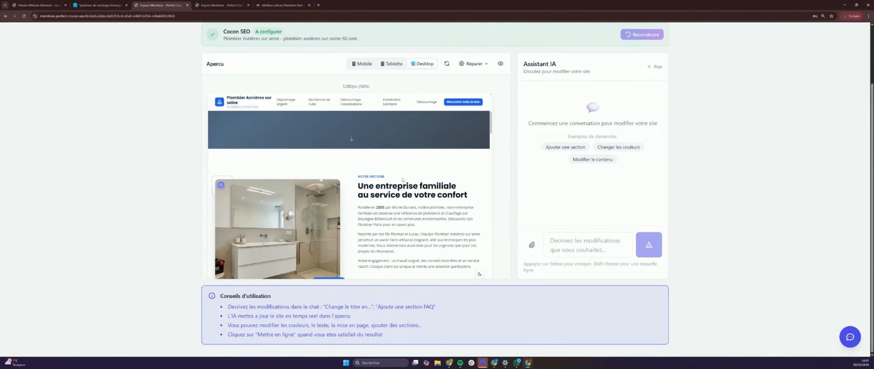
pyautogui.scroll(-2, 398, 183)
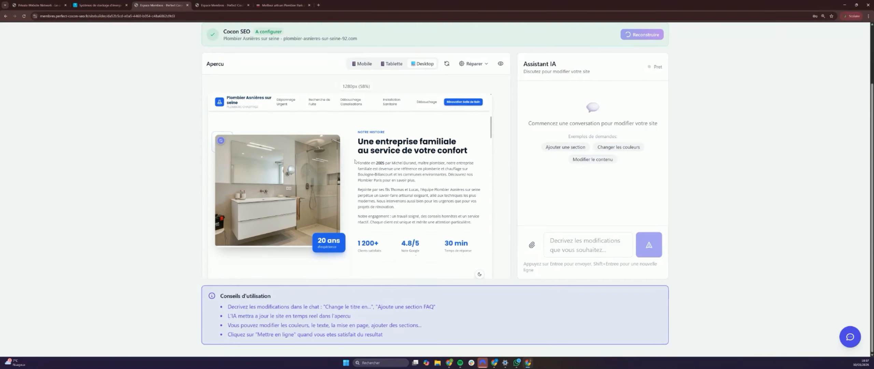
pyautogui.moveTo(358, 164); pyautogui.dragTo(473, 222)
pyautogui.hotkey('ctrl', 'c')
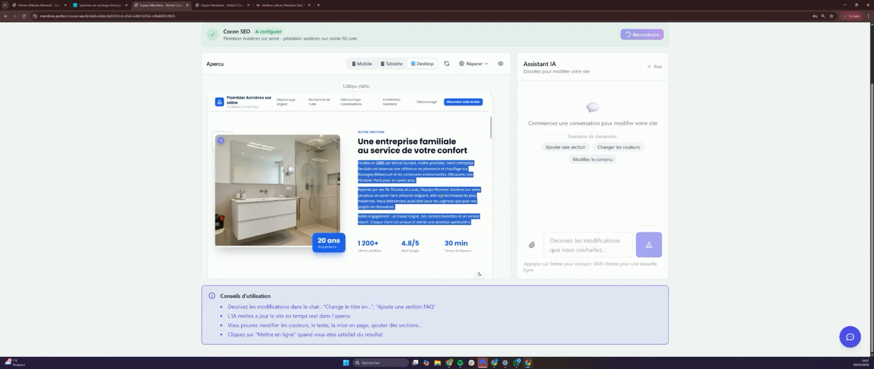
pyautogui.click(555, 248)
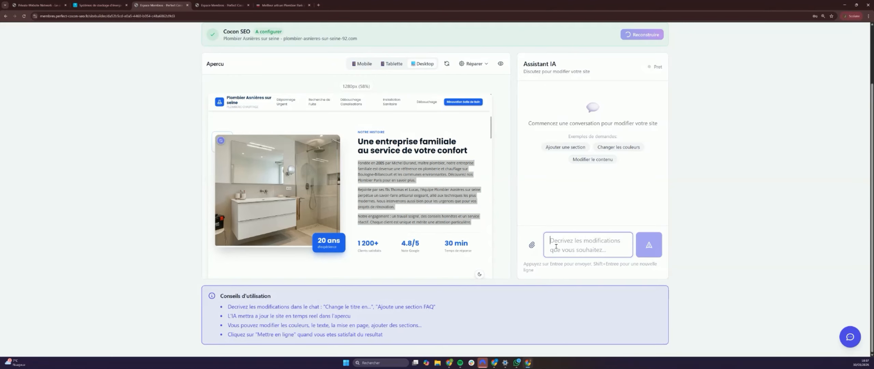
pyautogui.hotkey('ctrl', 'v')
pyautogui.hotkey('shift', 'Return')
pyautogui.hotkey('shift', 'Return')
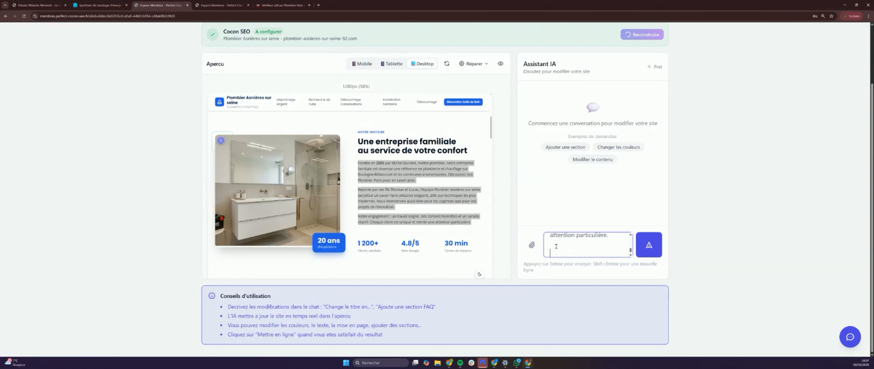
# Send the AI assistant the instruction "dans ce paragraphe ne parle pas de mon histoire insiste sur les clients statisfait et le type d'intervention"
pyautogui.write('dans ce paragreap')
pyautogui.write('aph')
pyautogui.write('e ne parle pa')
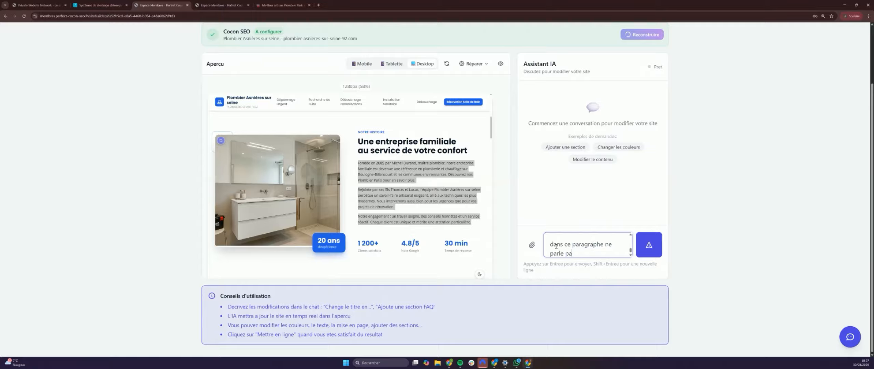
pyautogui.write('s de mon histoire ins')
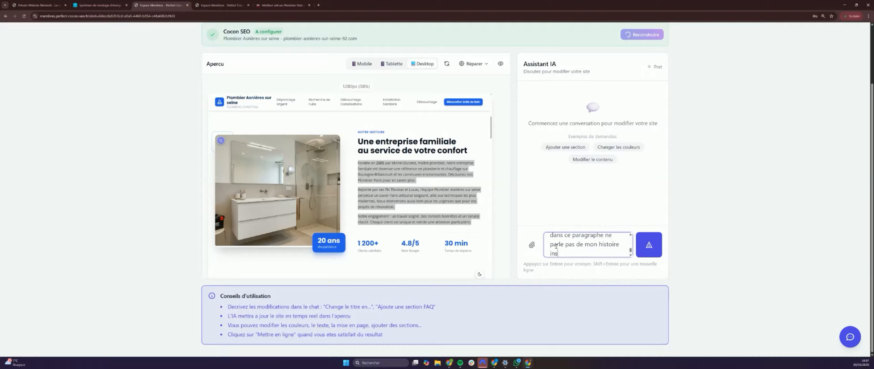
pyautogui.write('is')
pyautogui.write('te sur')
pyautogui.write(' les clients sta')
pyautogui.write('tisfa')
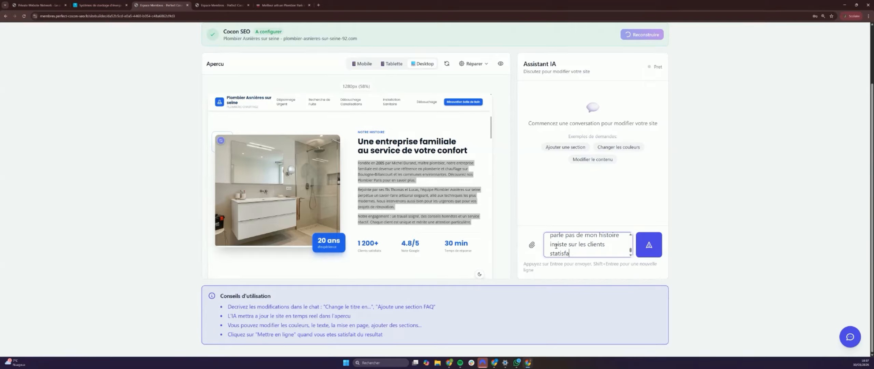
pyautogui.write("it et le type d'inter")
pyautogui.write('vention')
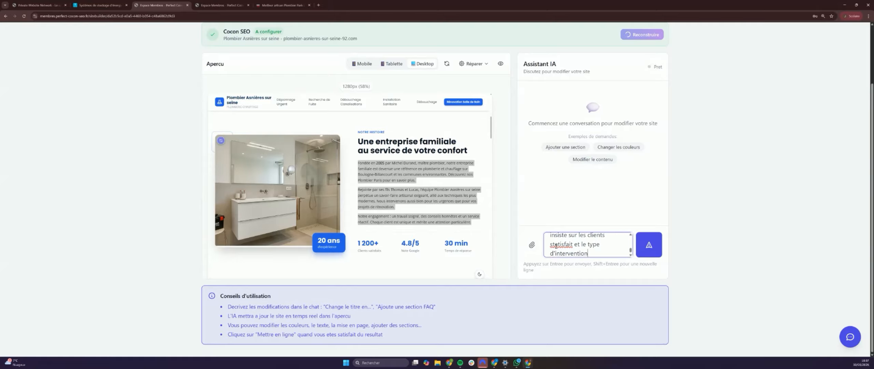
pyautogui.press('Return')
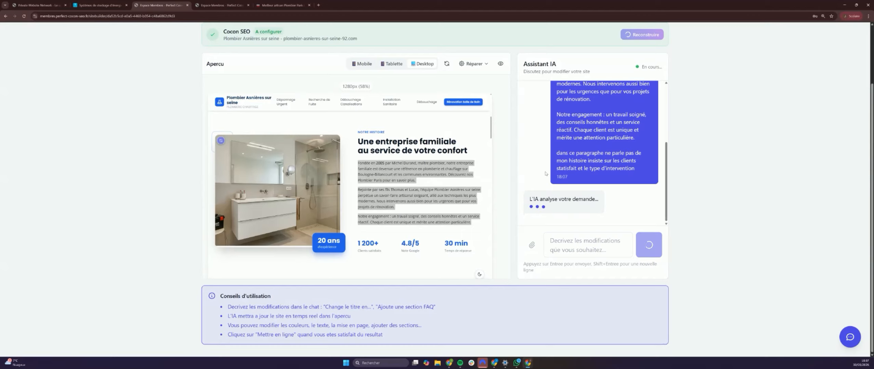
# Examine the homepage preview from the company history text down to the "Nos dernières réalisations" section, including the town it mentions
pyautogui.scroll(-5, 382, 173)
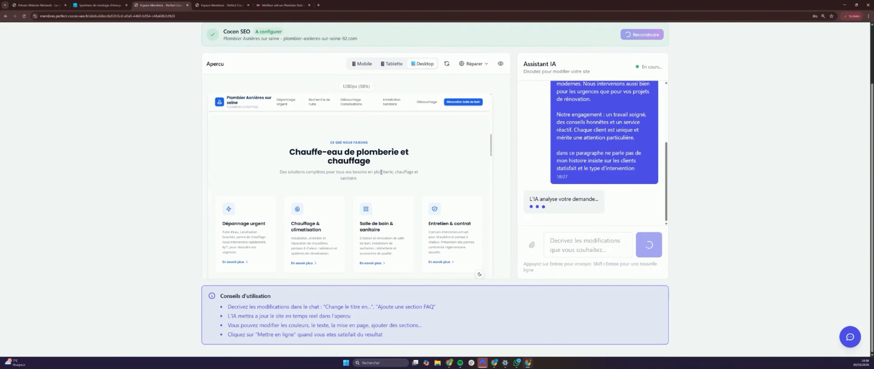
pyautogui.scroll(-4, 374, 179)
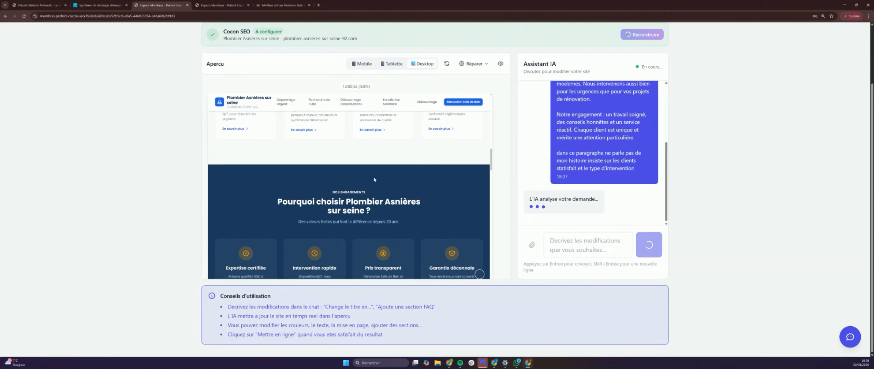
pyautogui.scroll(-4, 358, 177)
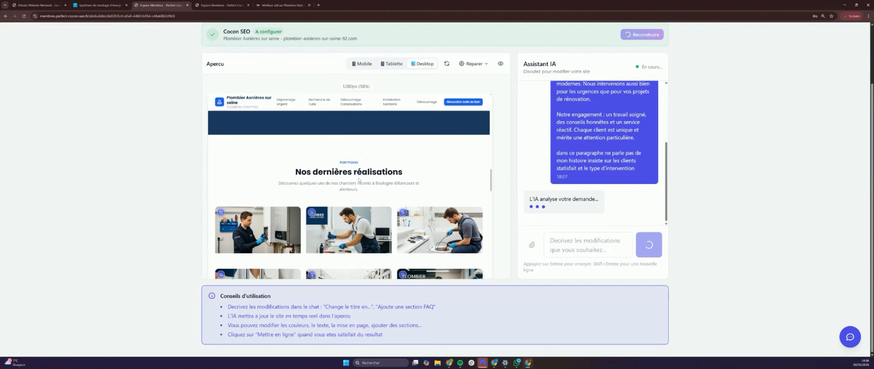
pyautogui.moveTo(374, 182); pyautogui.dragTo(419, 182)
pyautogui.scroll(-5, 377, 192)
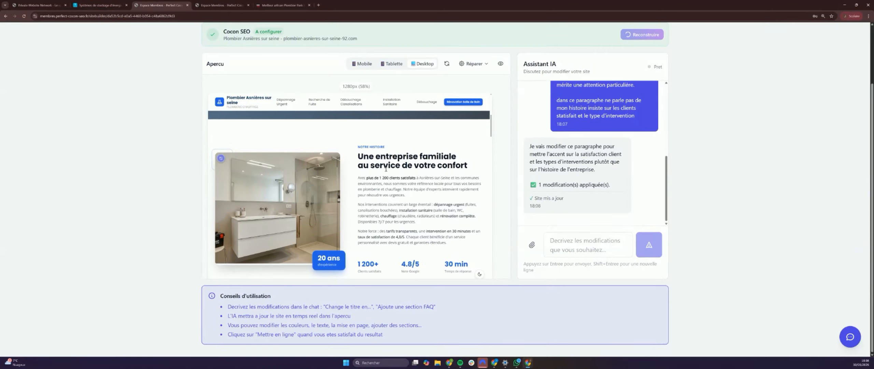
pyautogui.scroll(-5, 336, 192)
pyautogui.scroll(-8, 336, 192)
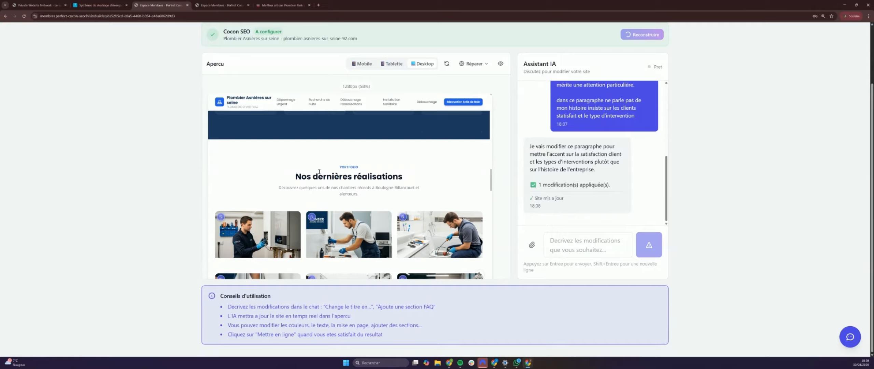
# Draft the AI assistant message "C'est asnières et pas boulogne dans les points suivants", followed by the copied "Nos dernières réalisations" heading and introduction
pyautogui.moveTo(339, 166); pyautogui.dragTo(366, 196)
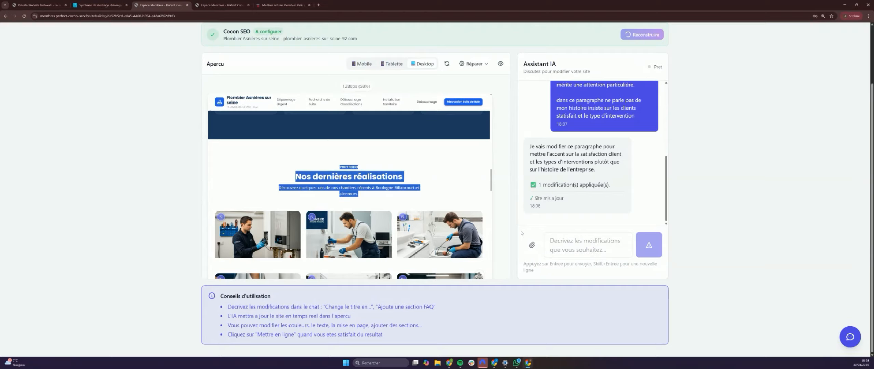
pyautogui.click(561, 238)
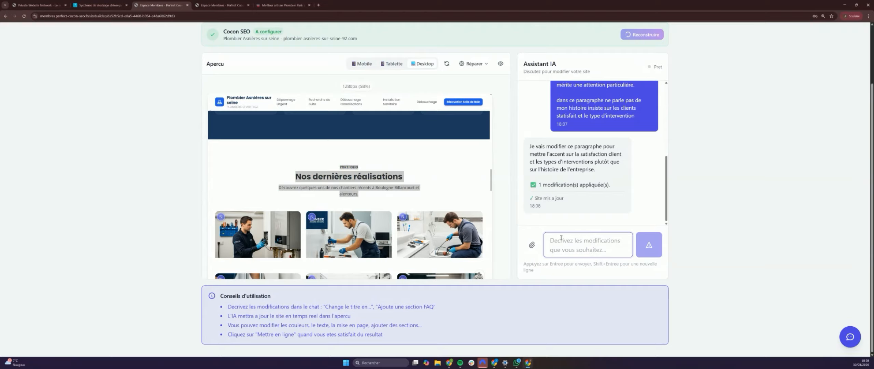
pyautogui.write("C'est b")
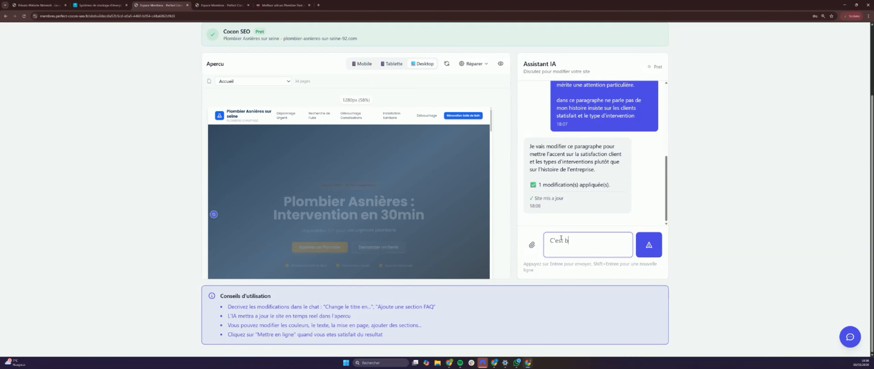
pyautogui.press('BackSpace')
pyautogui.write('asn')
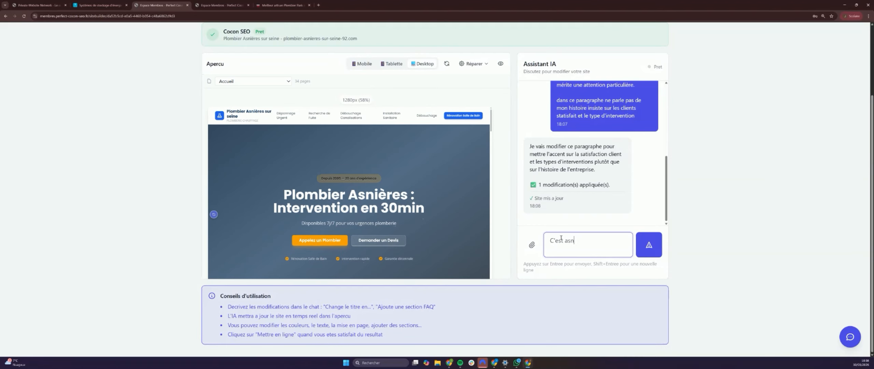
pyautogui.write('ières et pas boulogne da')
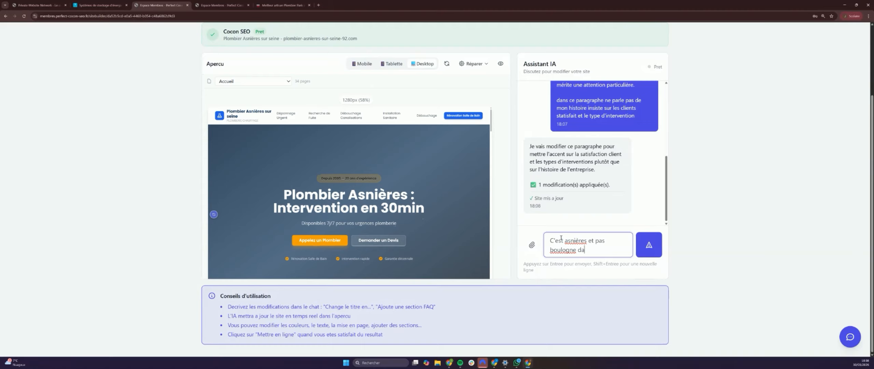
pyautogui.write('ns les points suivants')
pyautogui.hotkey('shift', 'Return')
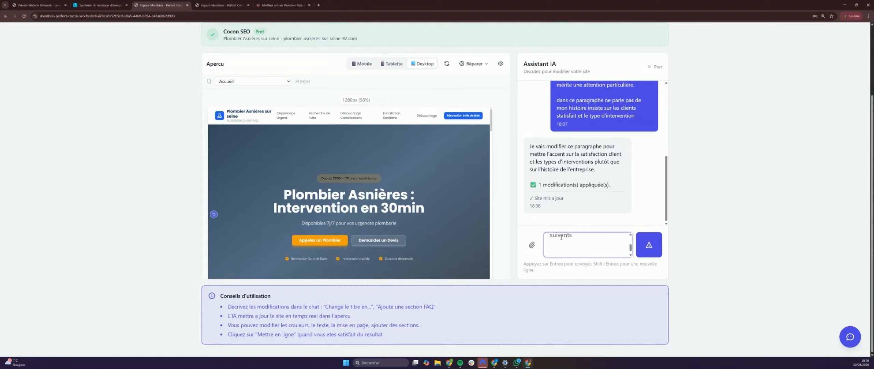
pyautogui.hotkey('ctrl', 'v')
pyautogui.hotkey('shift', 'Return')
pyautogui.hotkey('shift', 'Return')
pyautogui.hotkey('shift', 'Return')
# Add the "Notre zone d'intervention" heading and its introductory text from the homepage preview to the AI assistant message
pyautogui.scroll(-10, 363, 193)
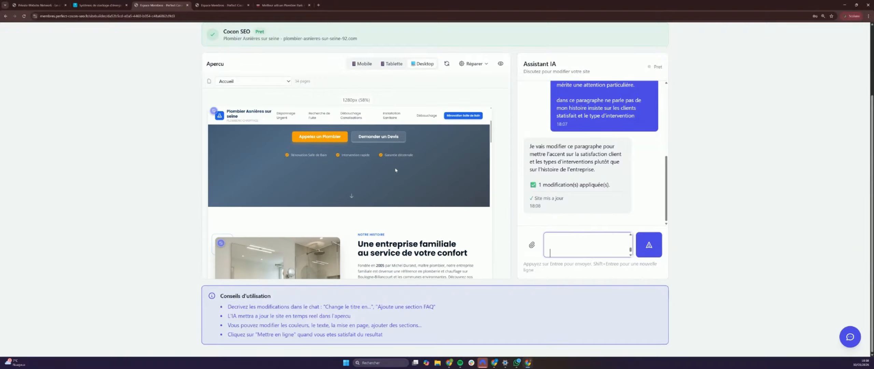
pyautogui.scroll(-10, 364, 193)
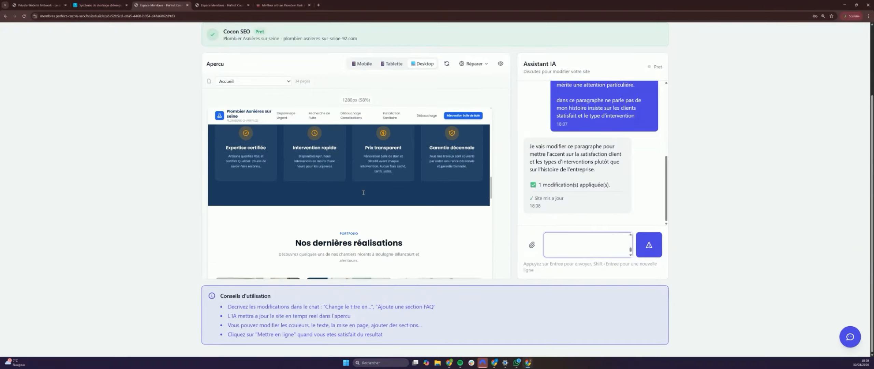
pyautogui.scroll(-4, 363, 192)
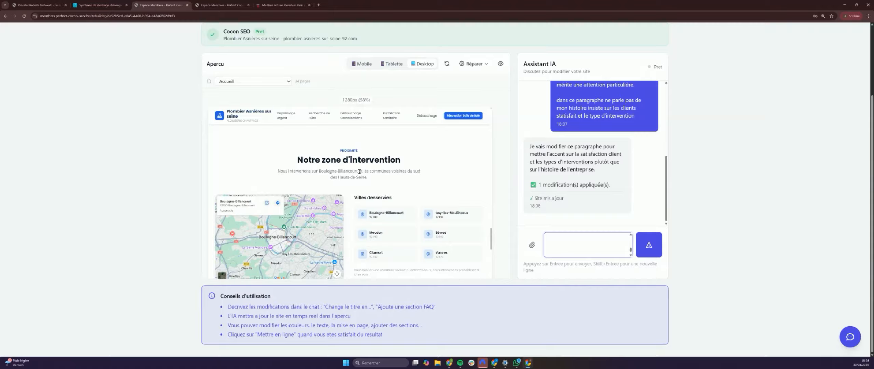
pyautogui.moveTo(358, 171); pyautogui.dragTo(315, 171)
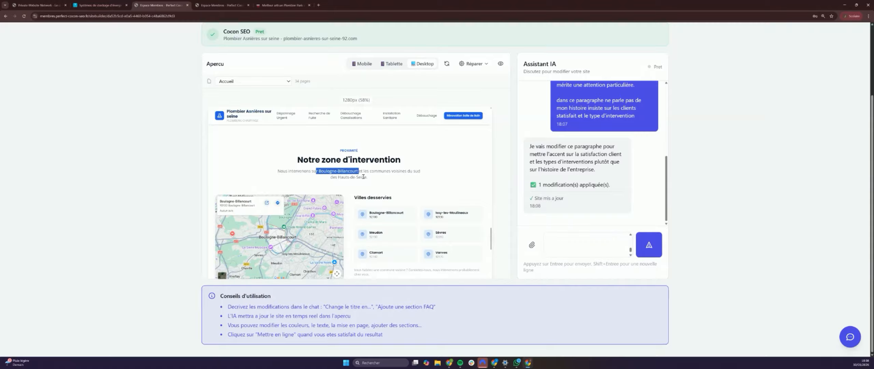
pyautogui.moveTo(366, 177); pyautogui.dragTo(298, 160)
pyautogui.hotkey('ctrl', 'c')
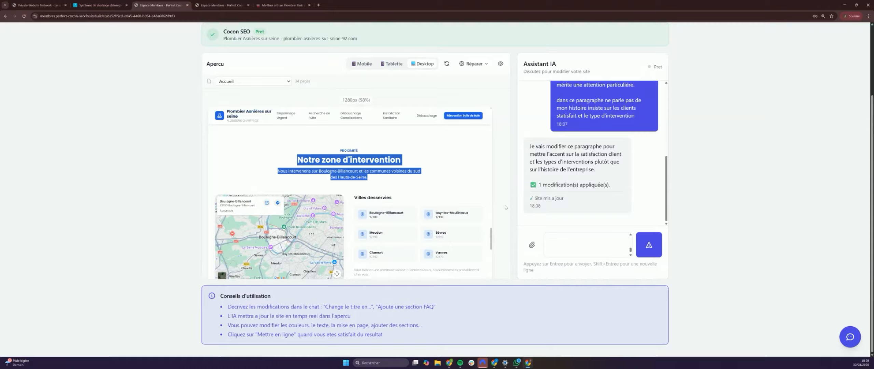
pyautogui.click(557, 244)
pyautogui.hotkey('ctrl', 'v')
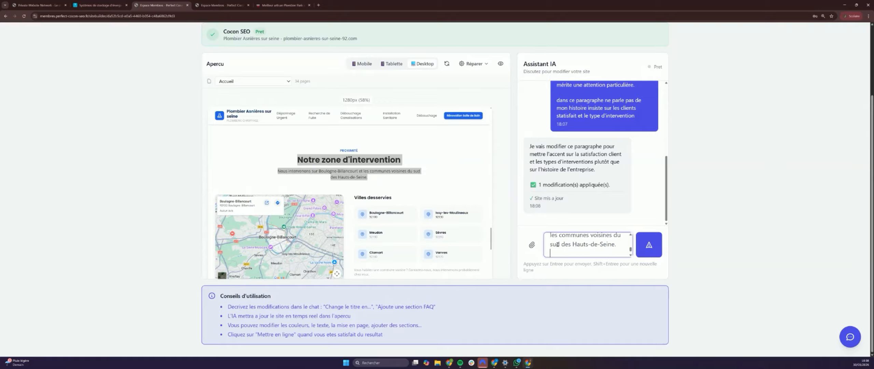
# Append "+ google map" to the correction request and send it to the AI assistant
pyautogui.write('+ google map')
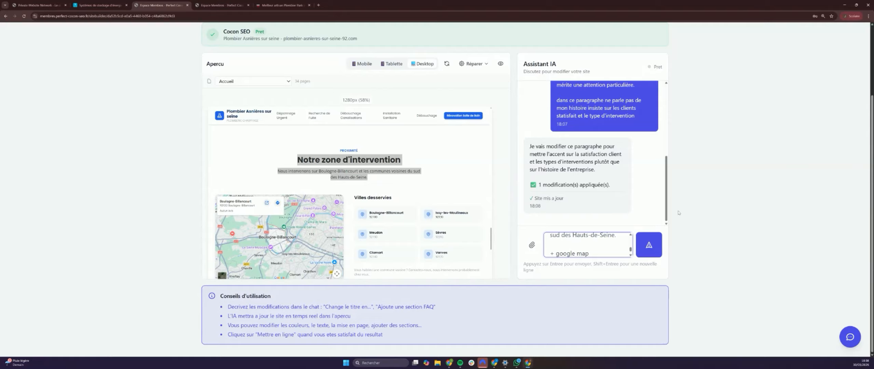
pyautogui.press('Return')
pyautogui.scroll(-4, 320, 178)
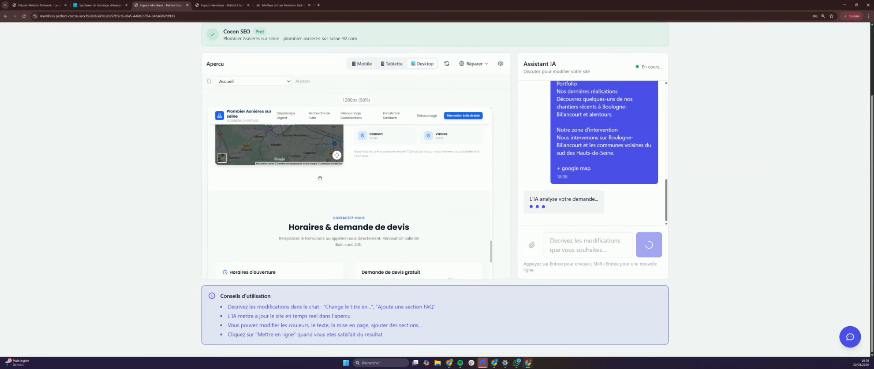
pyautogui.scroll(4, 319, 178)
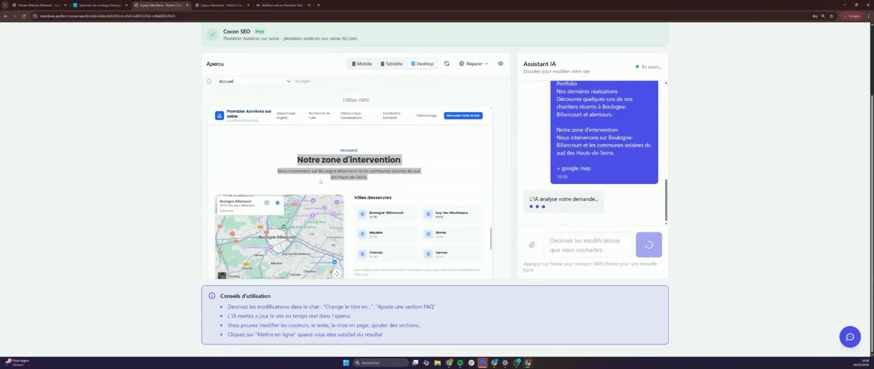